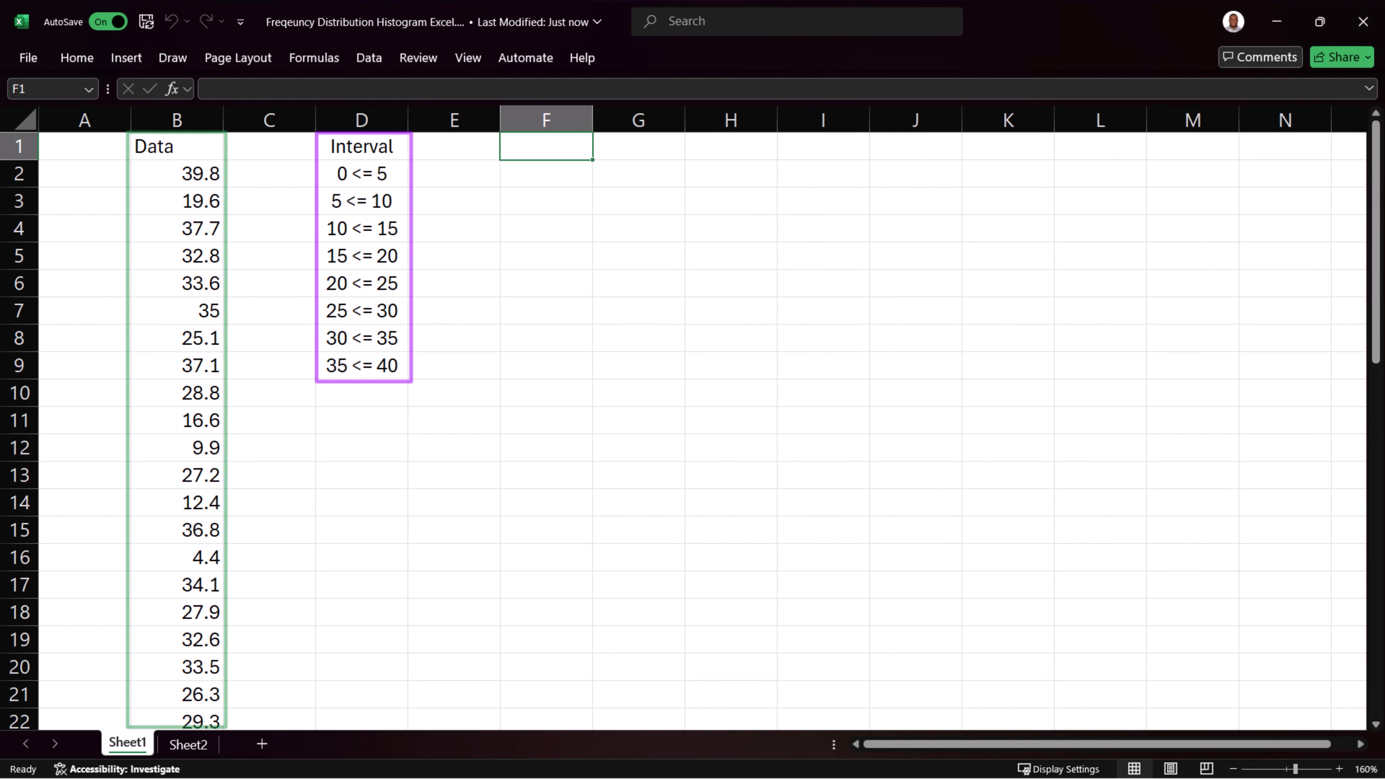
# - Head column F 'Bins', enter 5 and 10 in F2:F3, and extend the series toward F9
pyautogui.write('Bins')
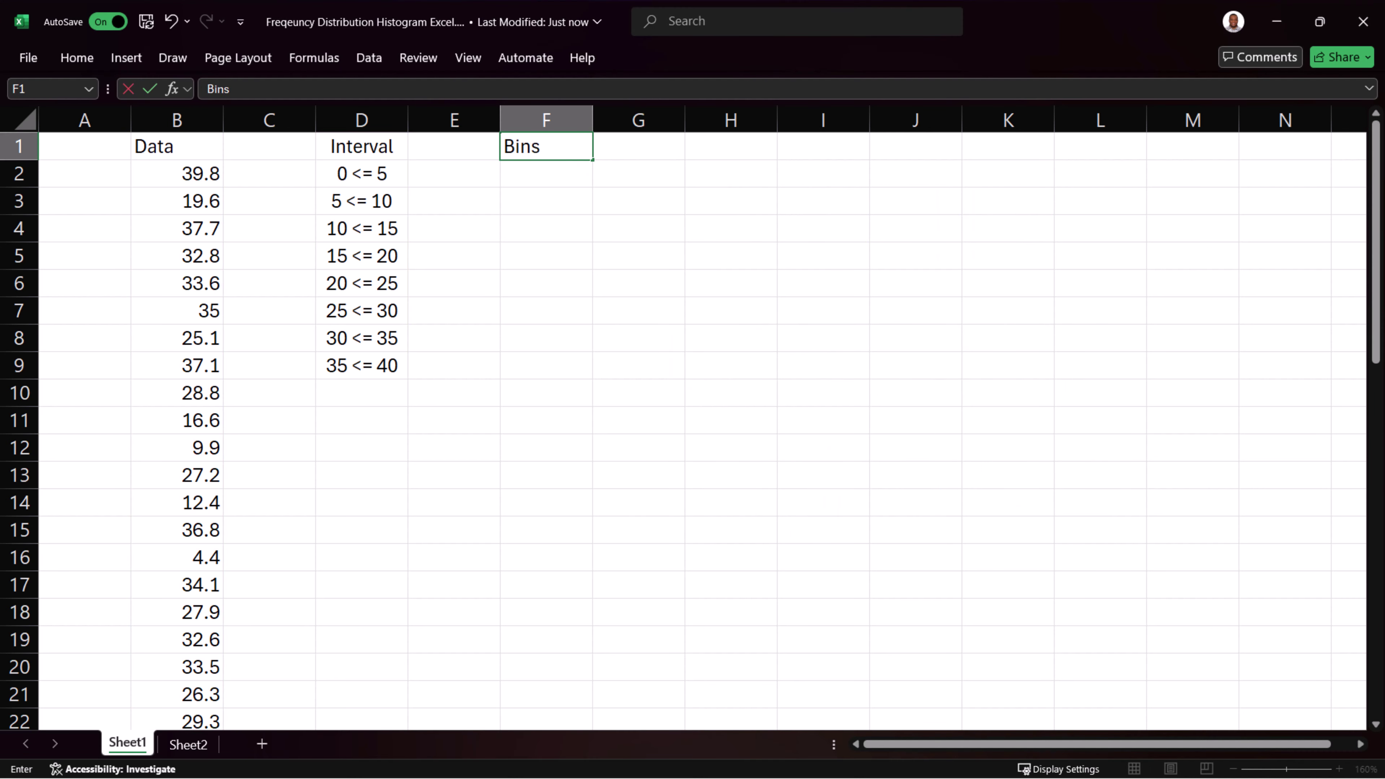
pyautogui.press('Return')
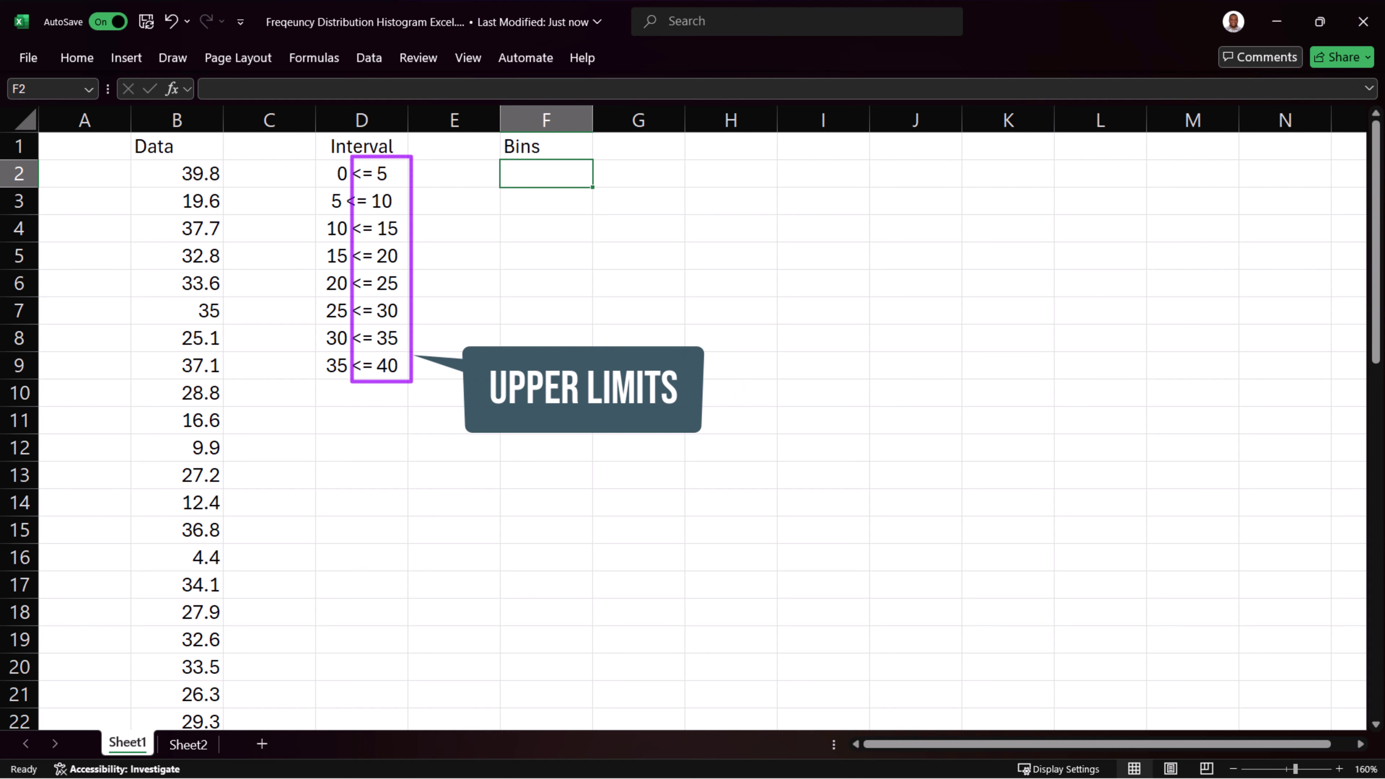
pyautogui.write('5')
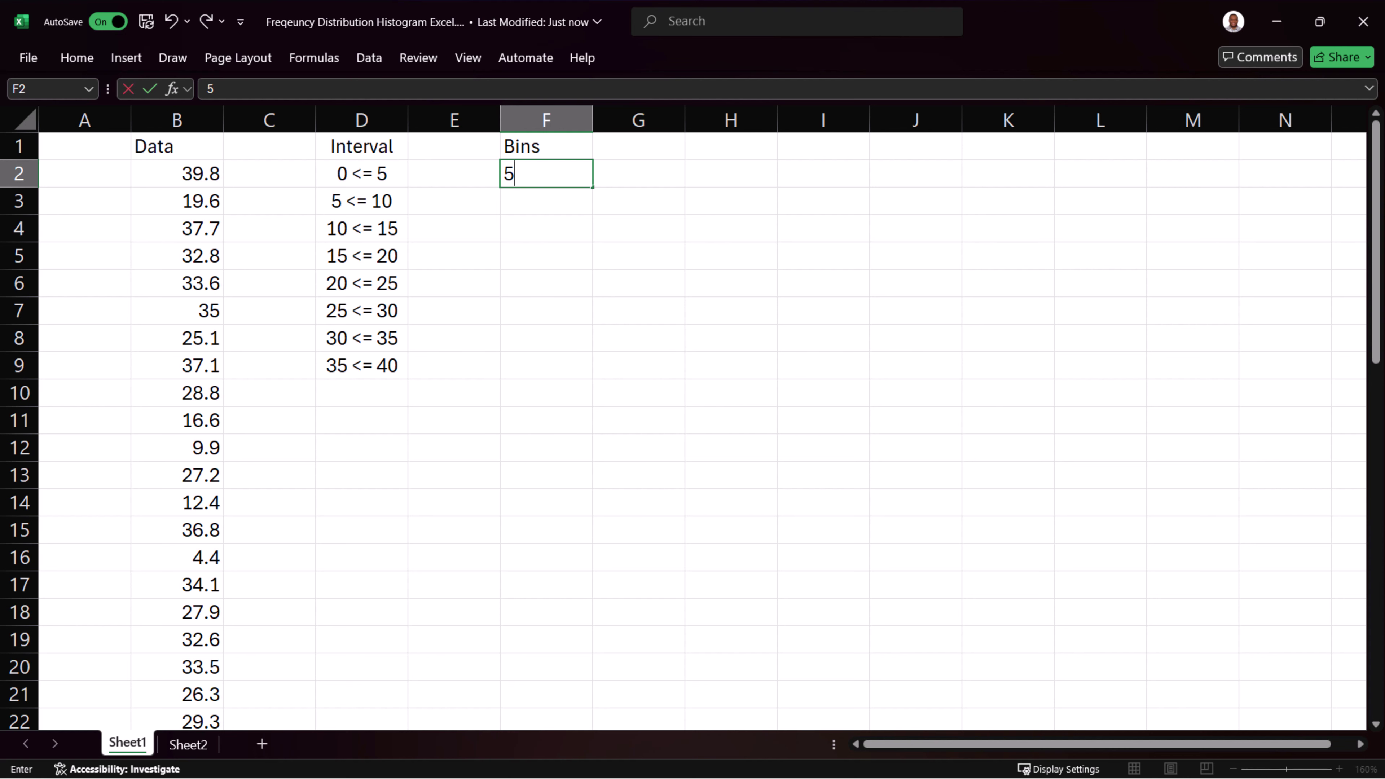
pyautogui.press('Return')
pyautogui.write('10')
pyautogui.press('Return')
pyautogui.moveTo(581, 173); pyautogui.dragTo(604, 384)
# - Add the header 'Frequency' in G1
pyautogui.click(674, 155)
pyautogui.write('Frequency')
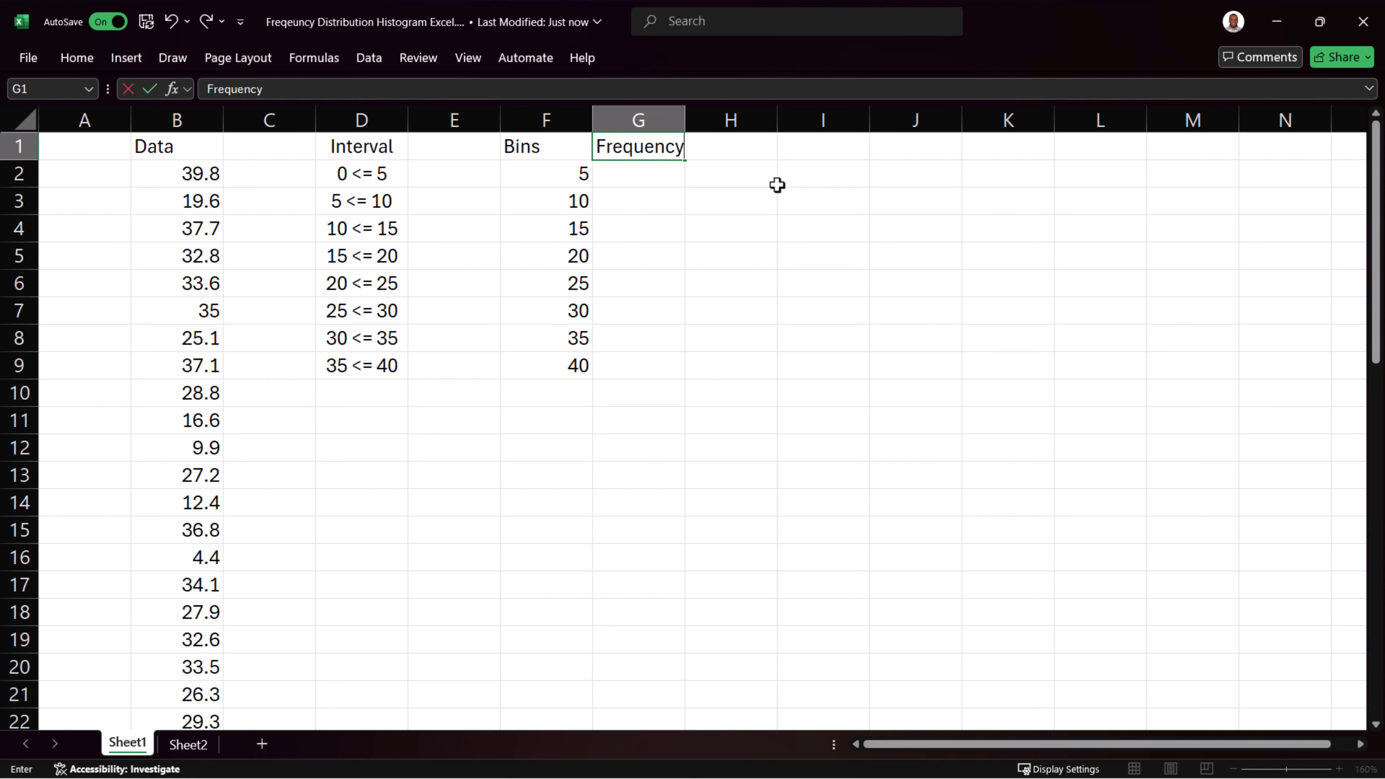
pyautogui.press('Return')
# - Enter =FREQUENCY(B:B,F2:F9) in G2, giving counts 2 to 9 plus an overflow 0 in G10
pyautogui.write('=freq')
pyautogui.press('Tab')
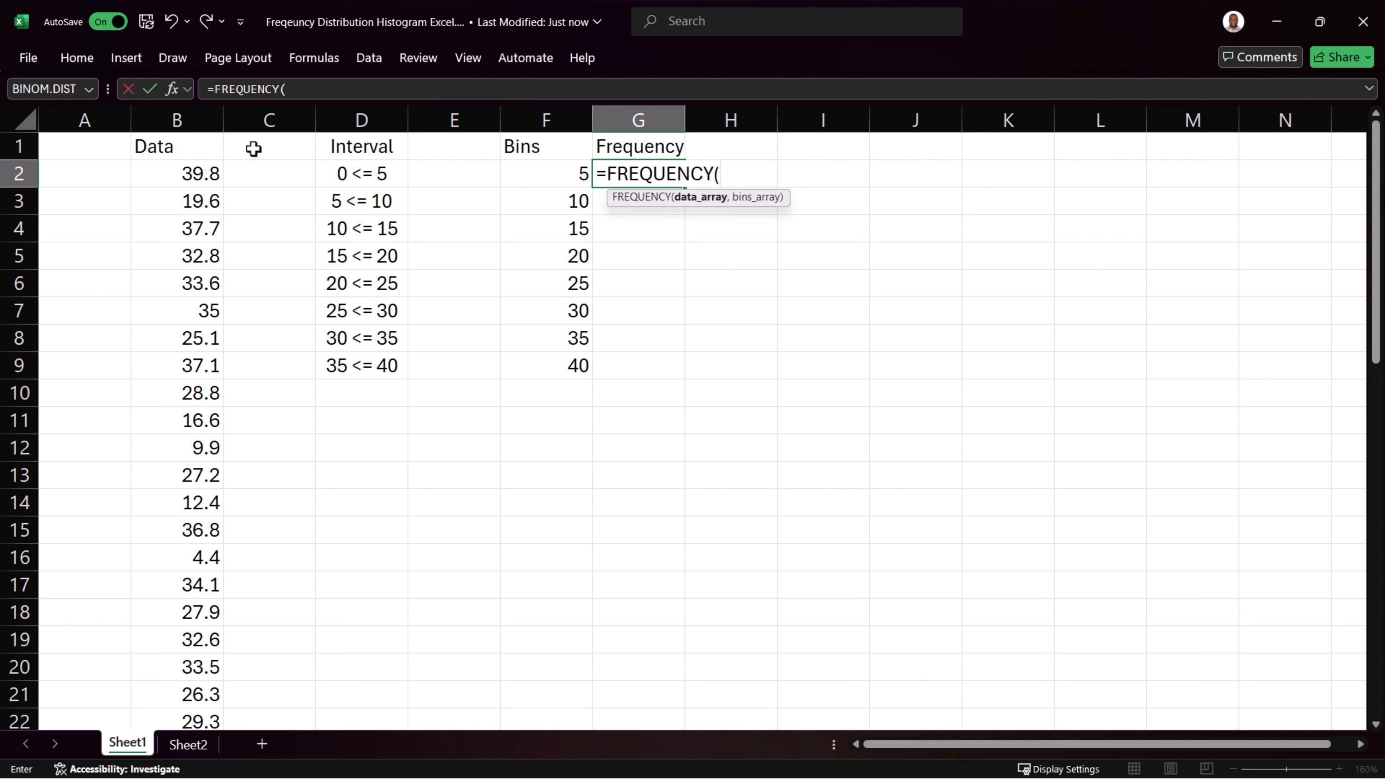
pyautogui.click(198, 118)
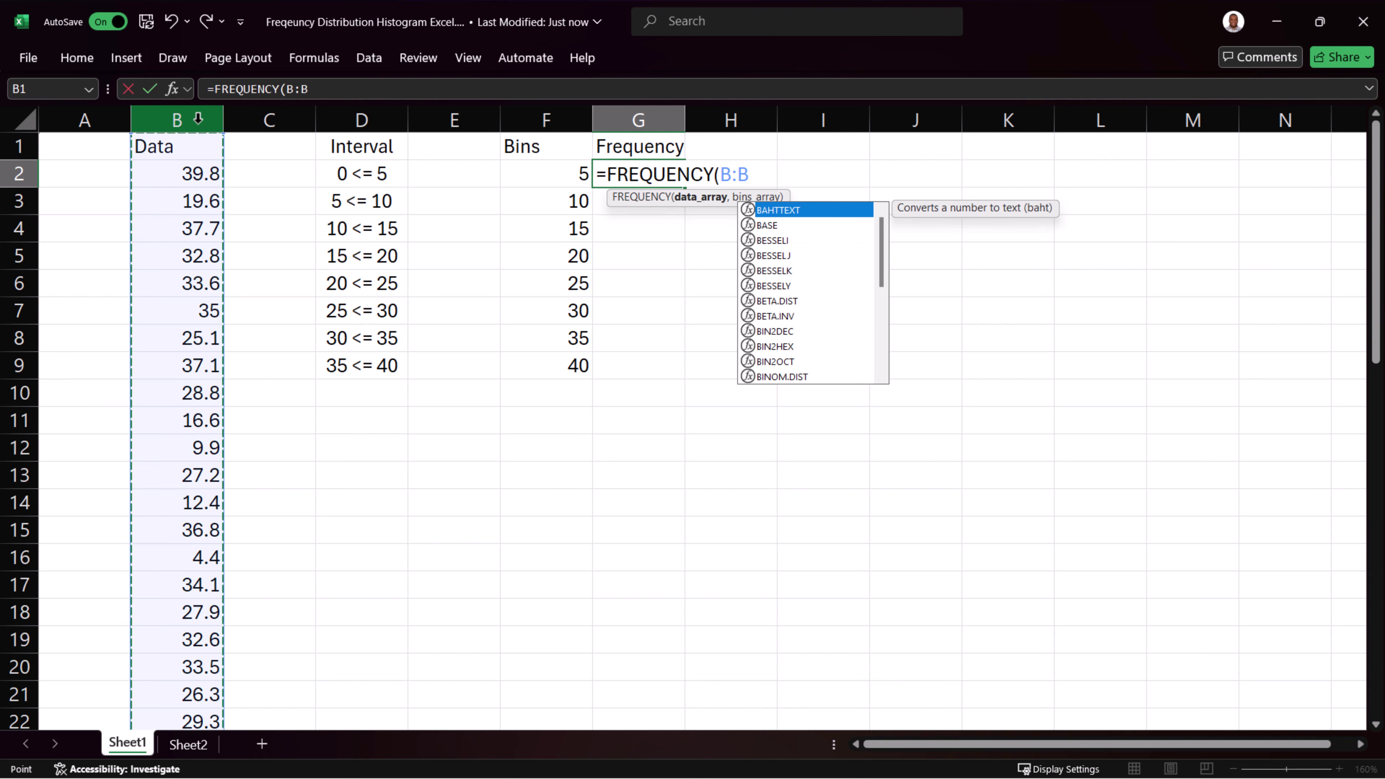
pyautogui.write(',')
pyautogui.moveTo(544, 172); pyautogui.dragTo(562, 374)
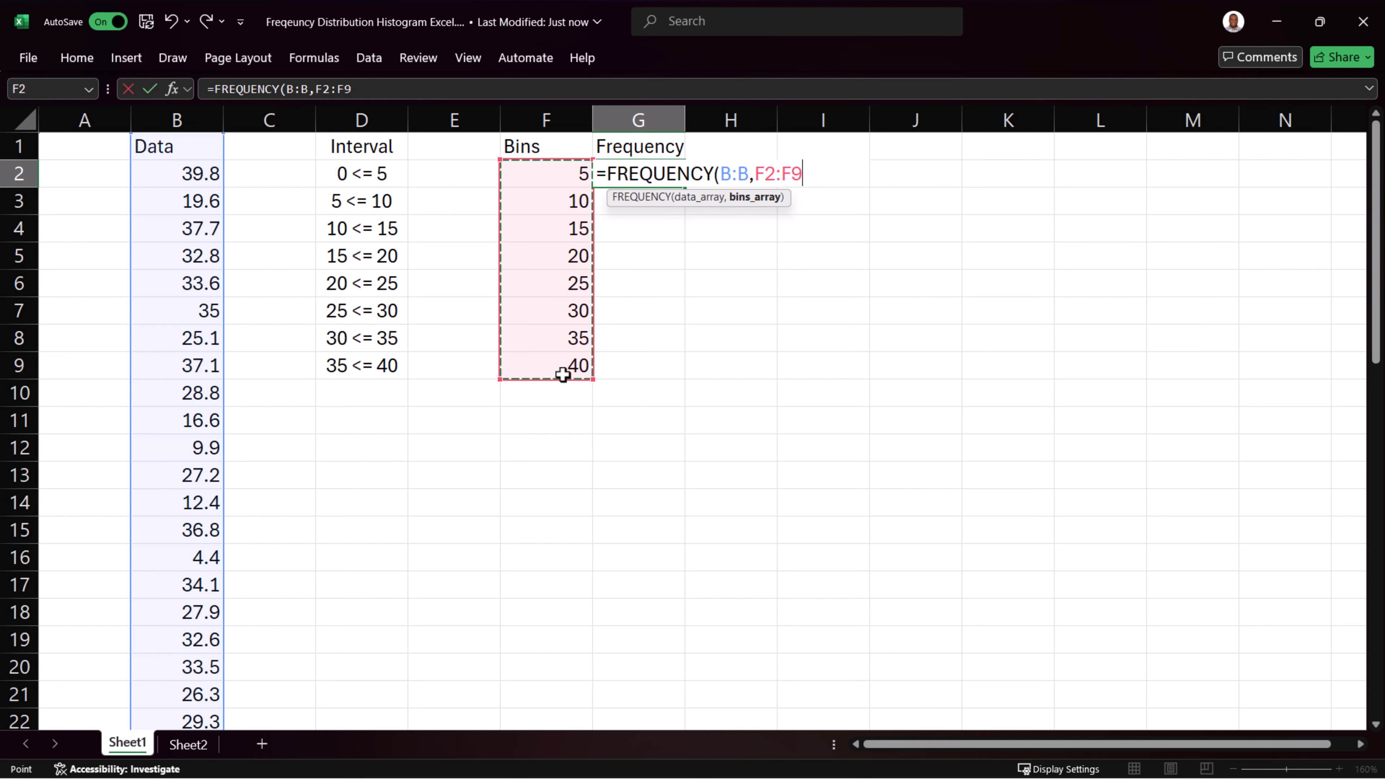
pyautogui.press('Return')
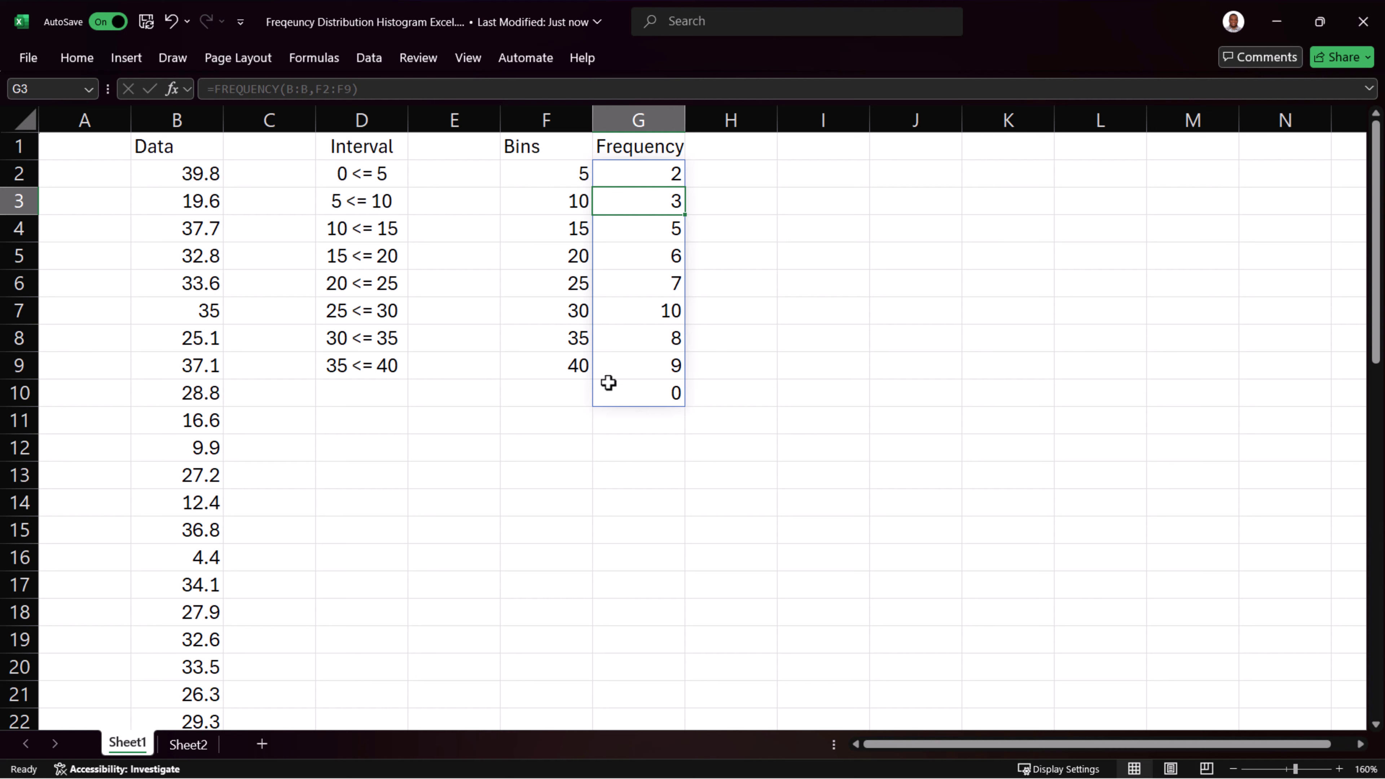
pyautogui.click(620, 395)
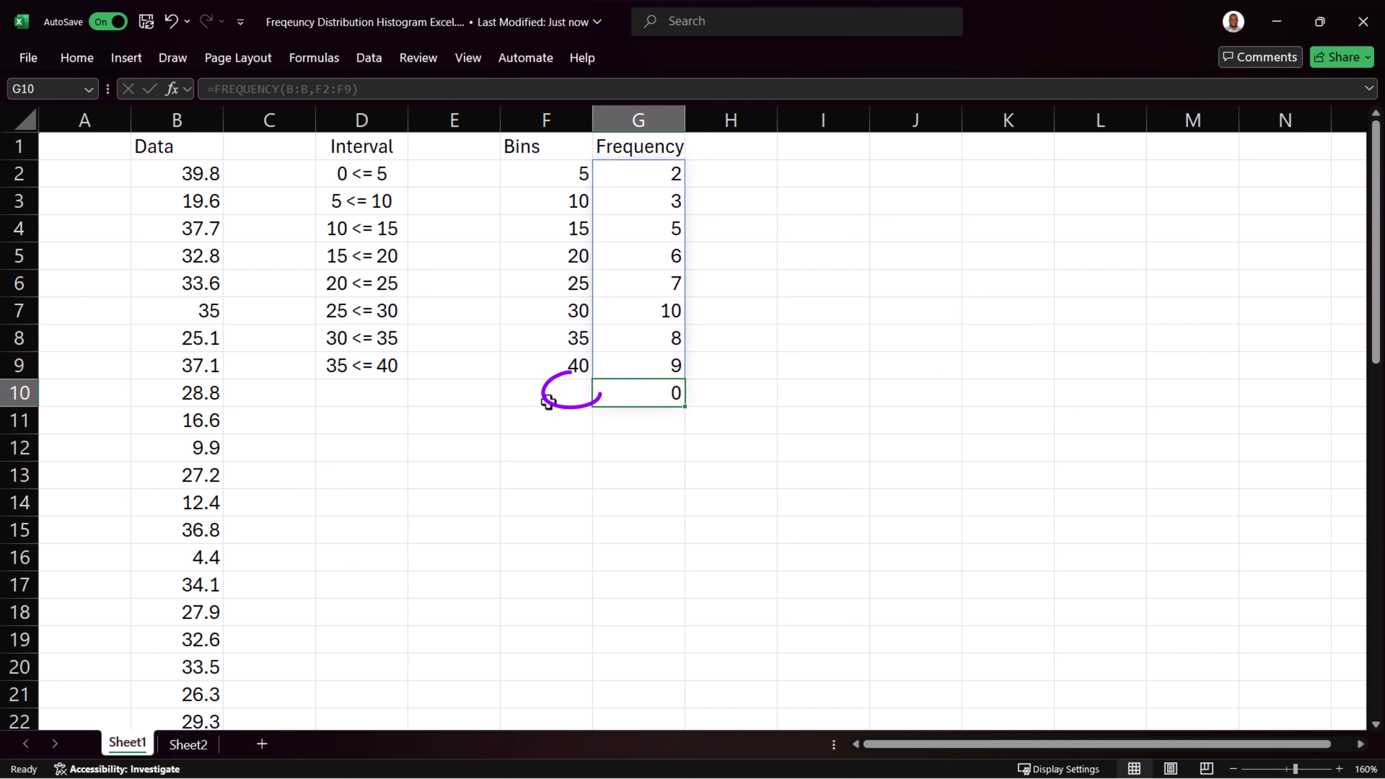
# - Change the FREQUENCY bins argument in G2 to F2:F8, removing the overflow zero
pyautogui.doubleClick(653, 169)
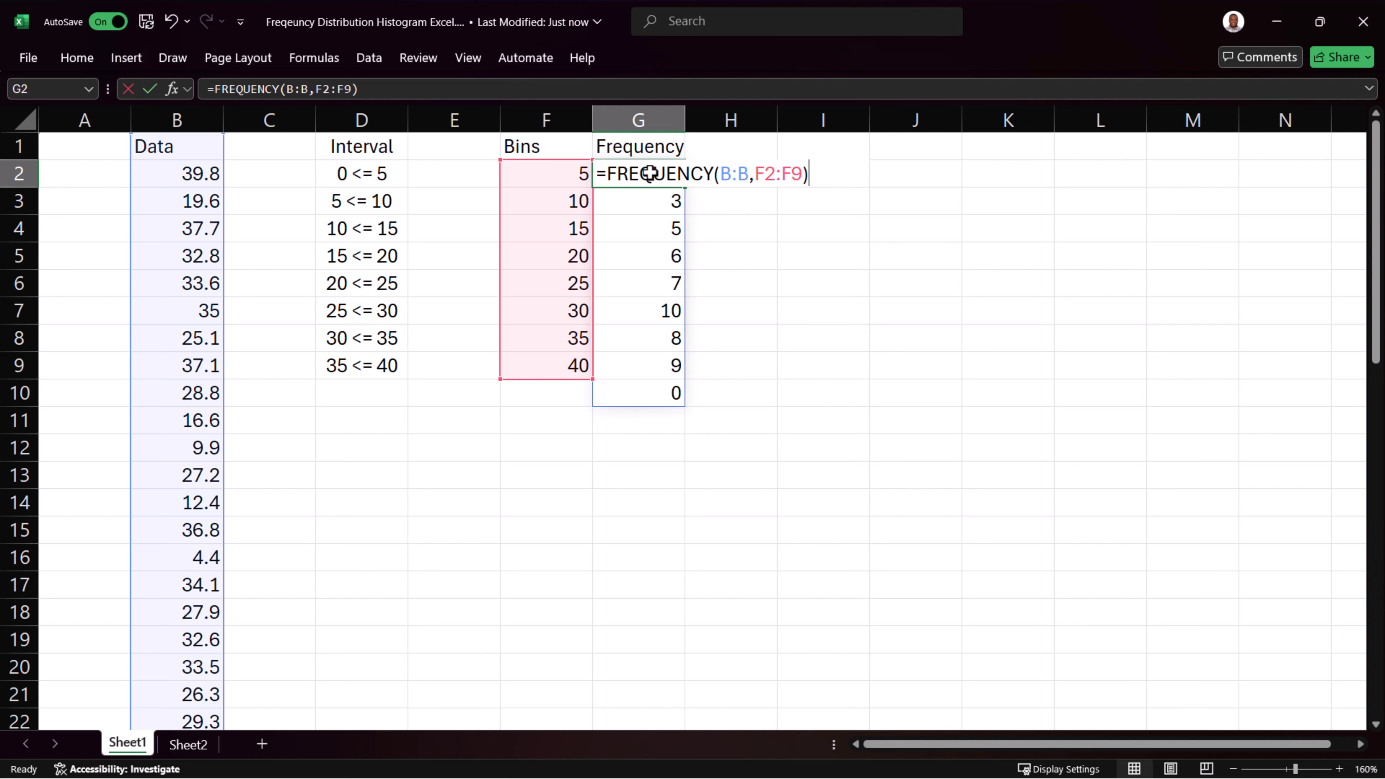
pyautogui.moveTo(784, 176); pyautogui.dragTo(763, 180)
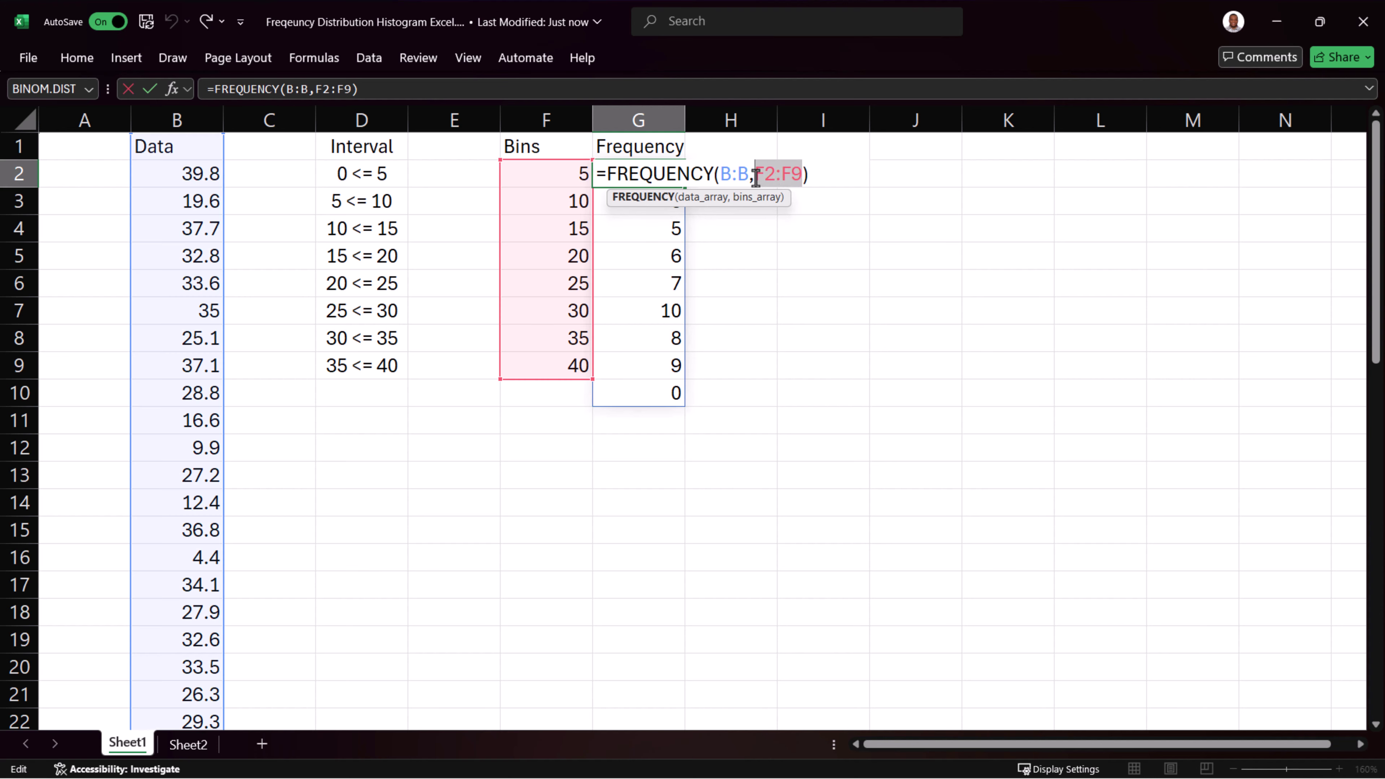
pyautogui.moveTo(573, 176); pyautogui.dragTo(564, 337)
pyautogui.press('Return')
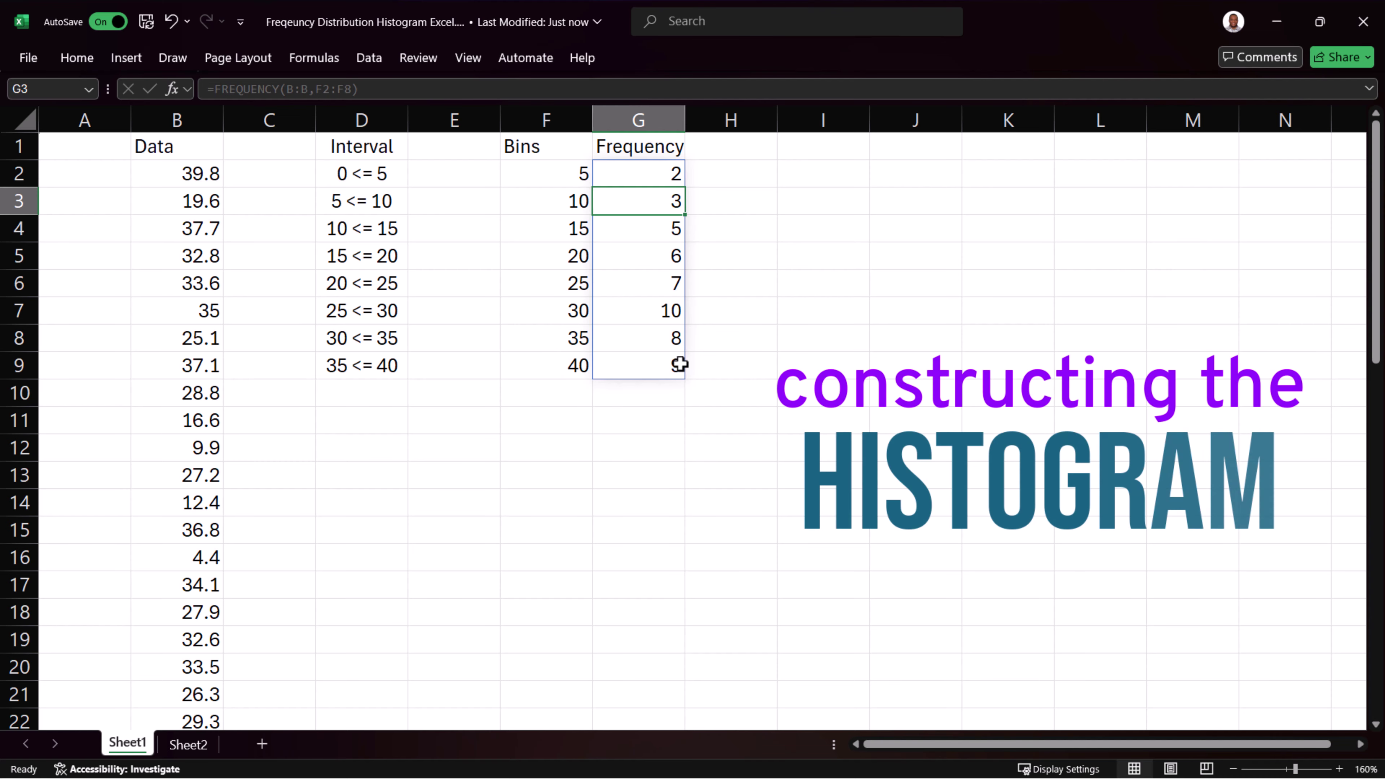
# - Insert a recommended clustered column chart from F2:G9 and shrink it beside the table
pyautogui.moveTo(677, 362); pyautogui.dragTo(541, 137)
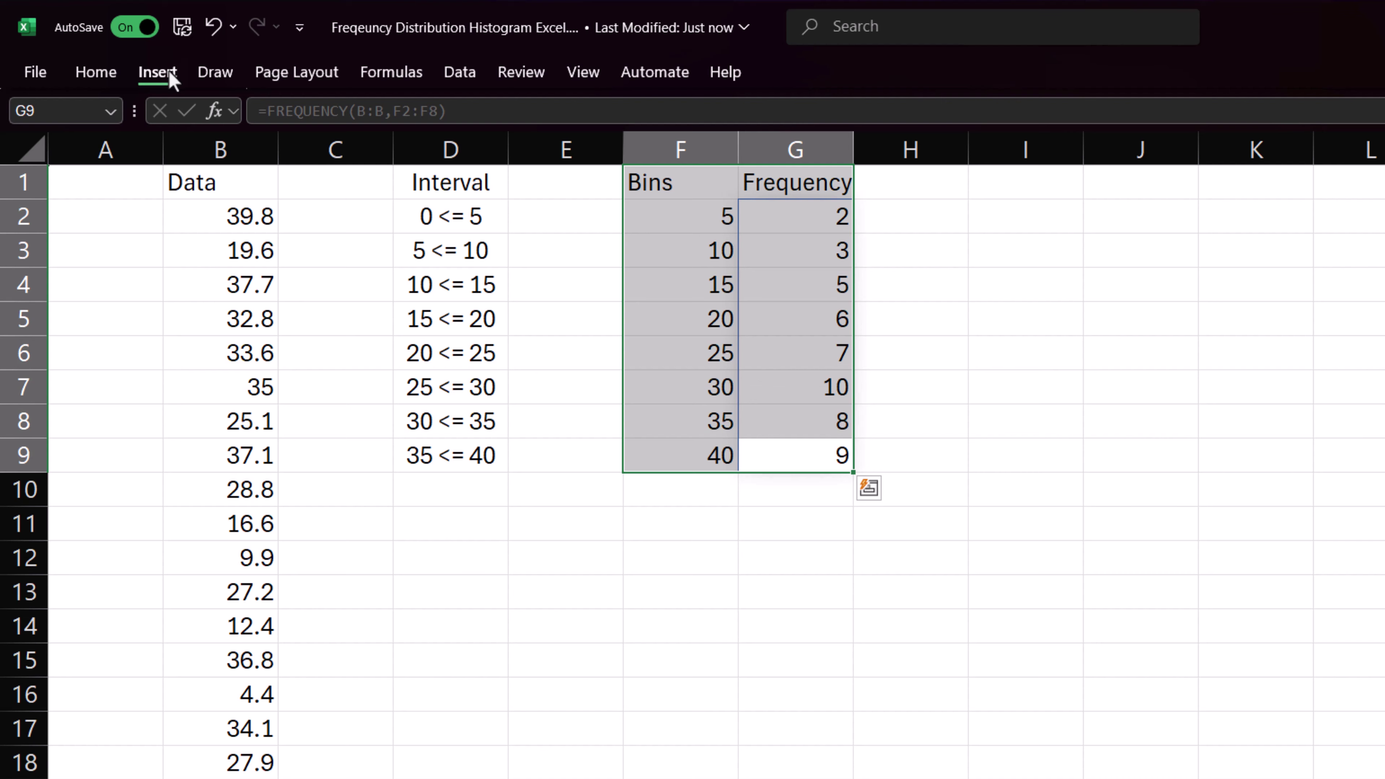
pyautogui.click(170, 74)
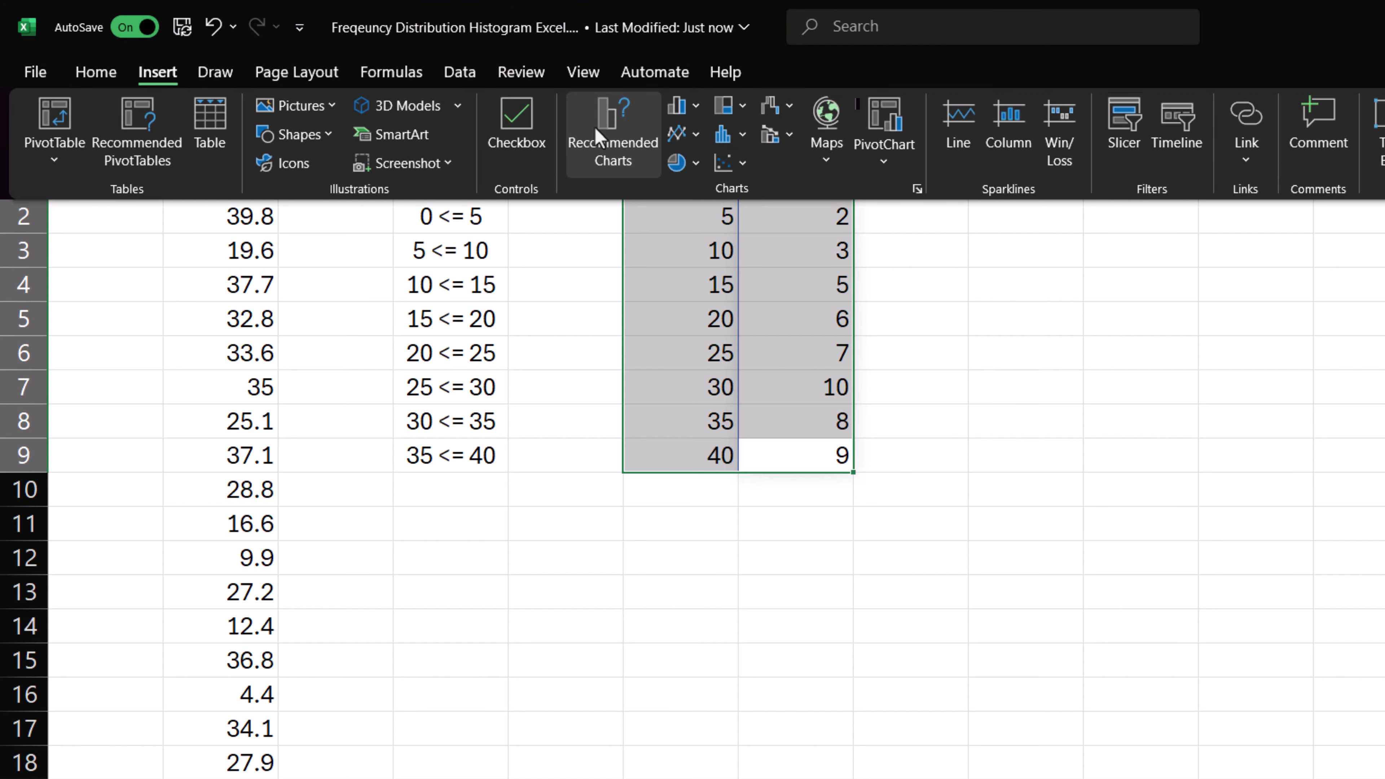
pyautogui.press('Escape')
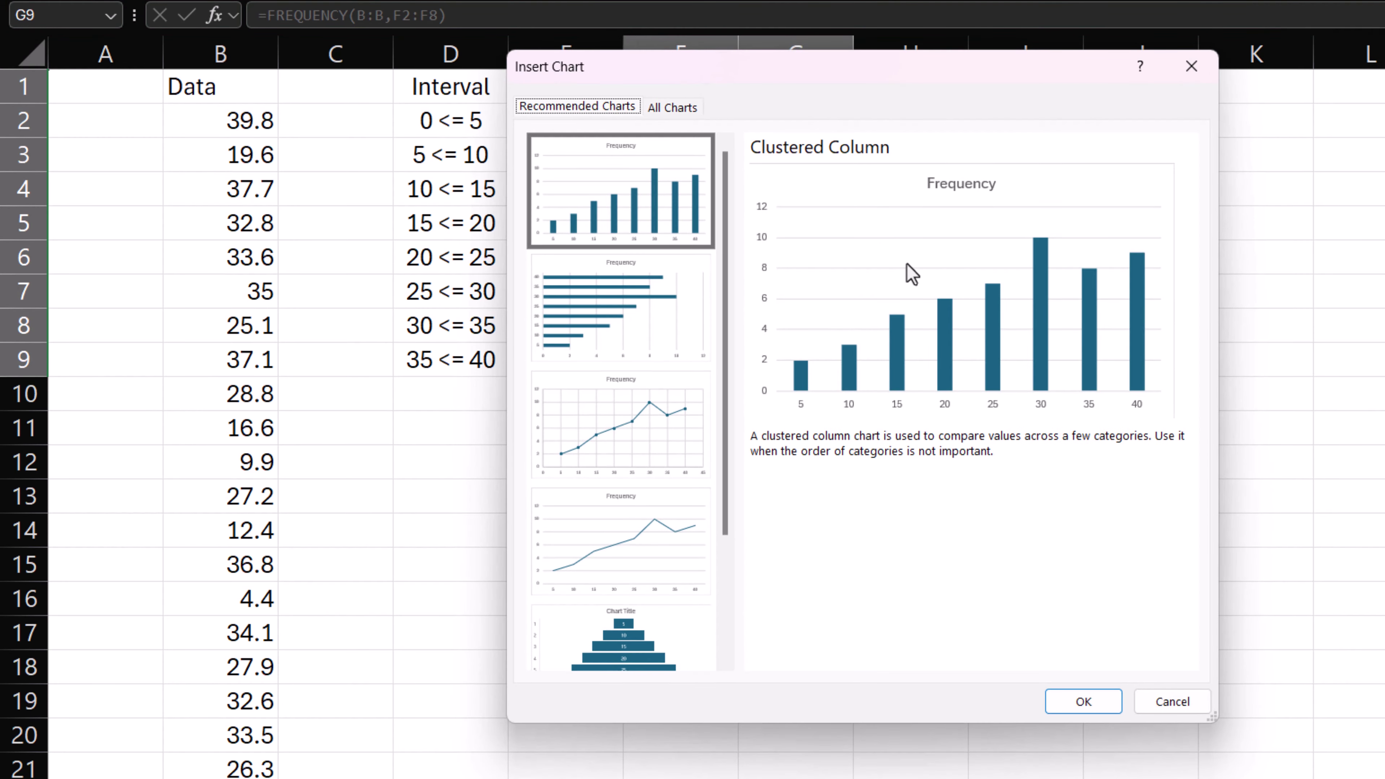
pyautogui.click(1082, 702)
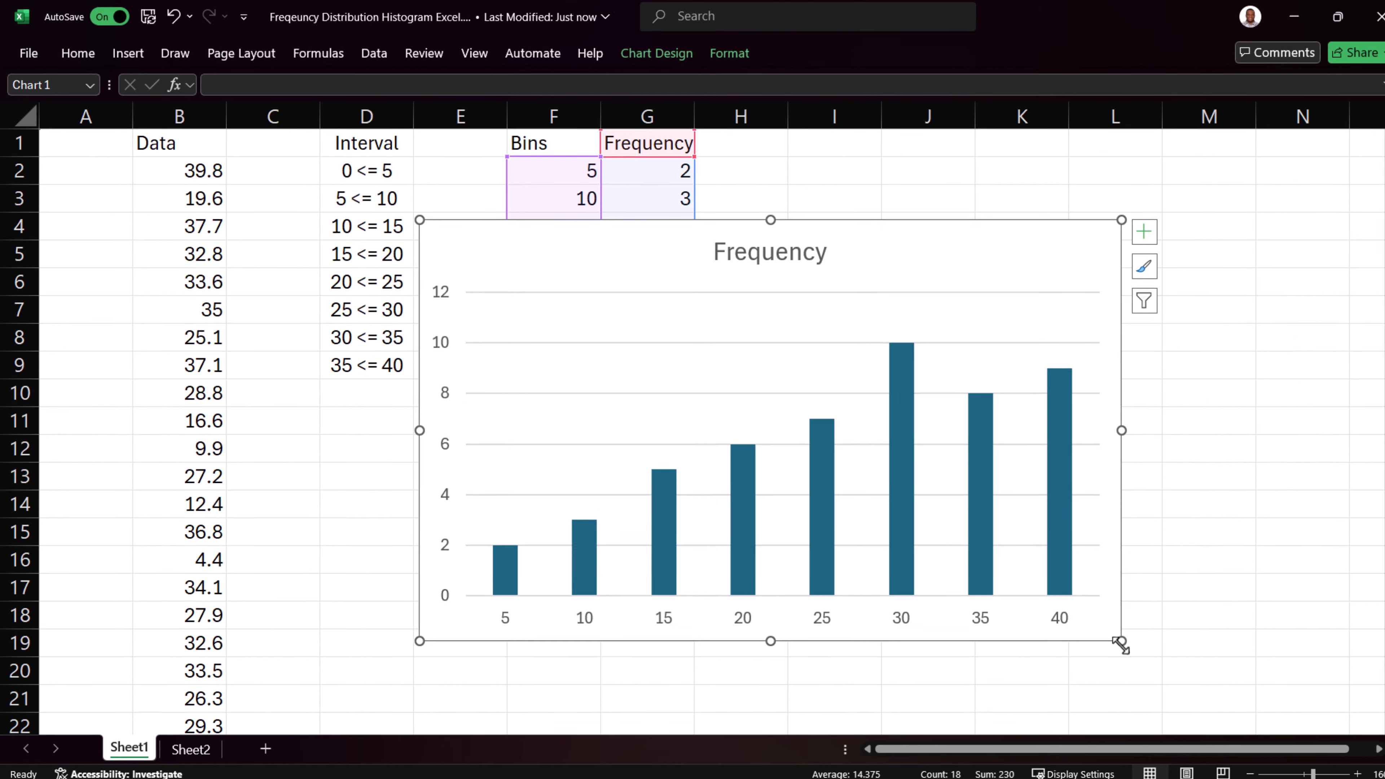
pyautogui.moveTo(1375, 699); pyautogui.dragTo(1285, 657)
pyautogui.moveTo(1034, 603); pyautogui.dragTo(1036, 603)
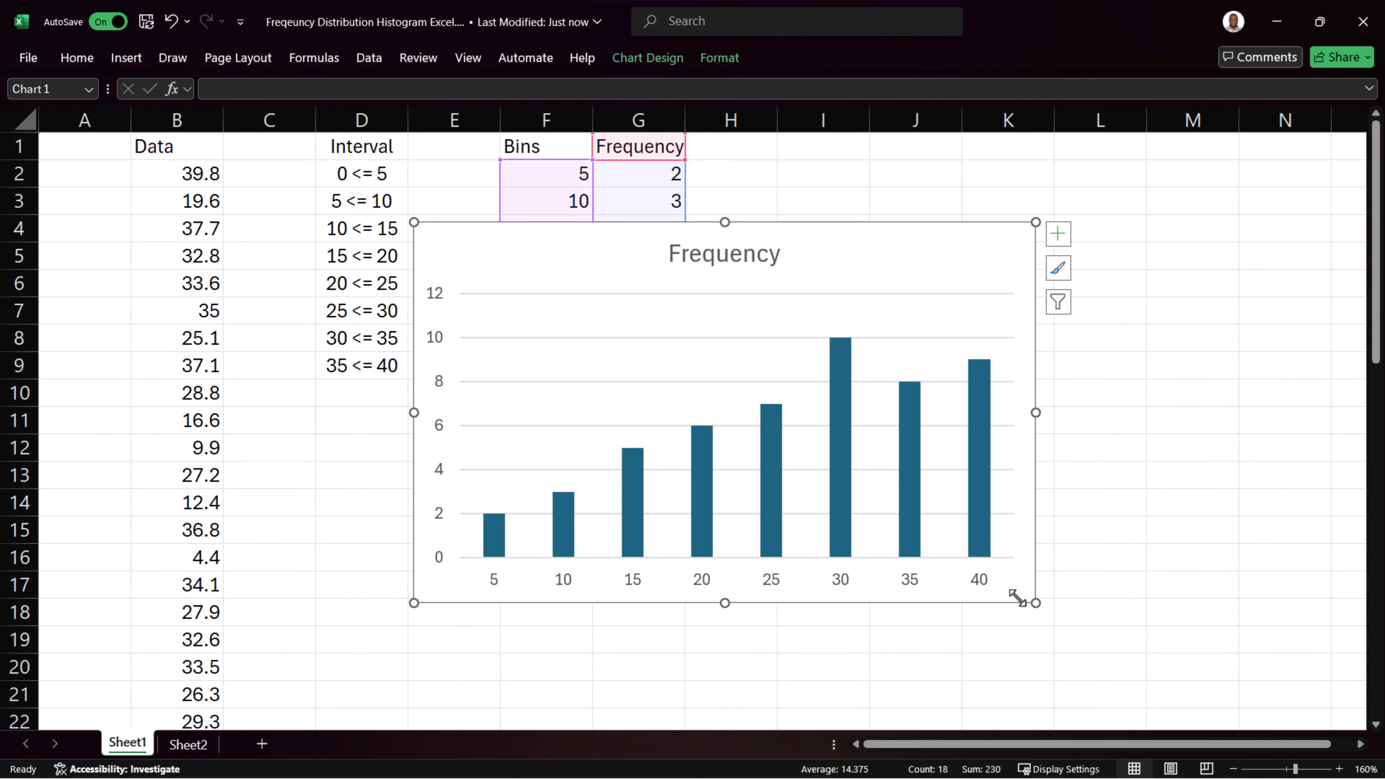
# - Set the data series Gap Width to 0% so the bars touch
pyautogui.rightClick(915, 500)
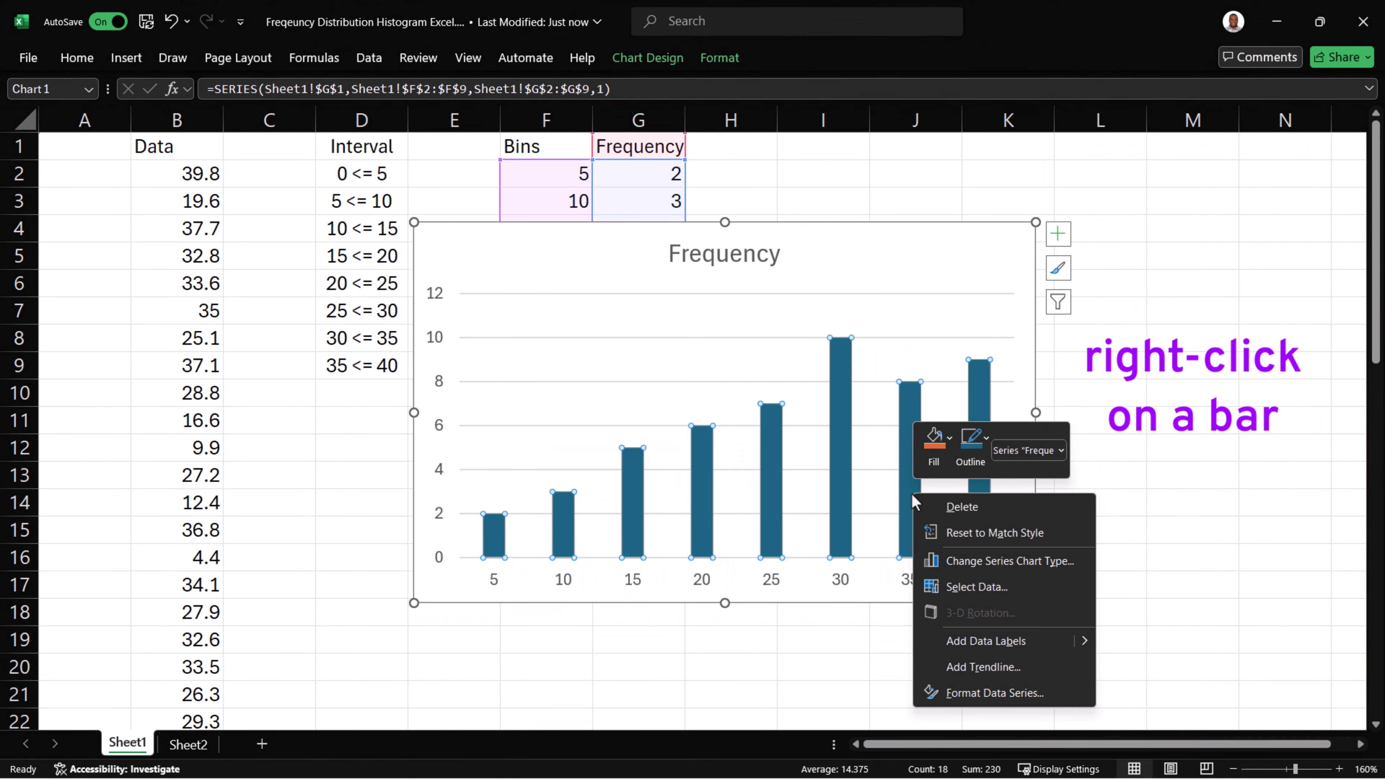
pyautogui.click(985, 696)
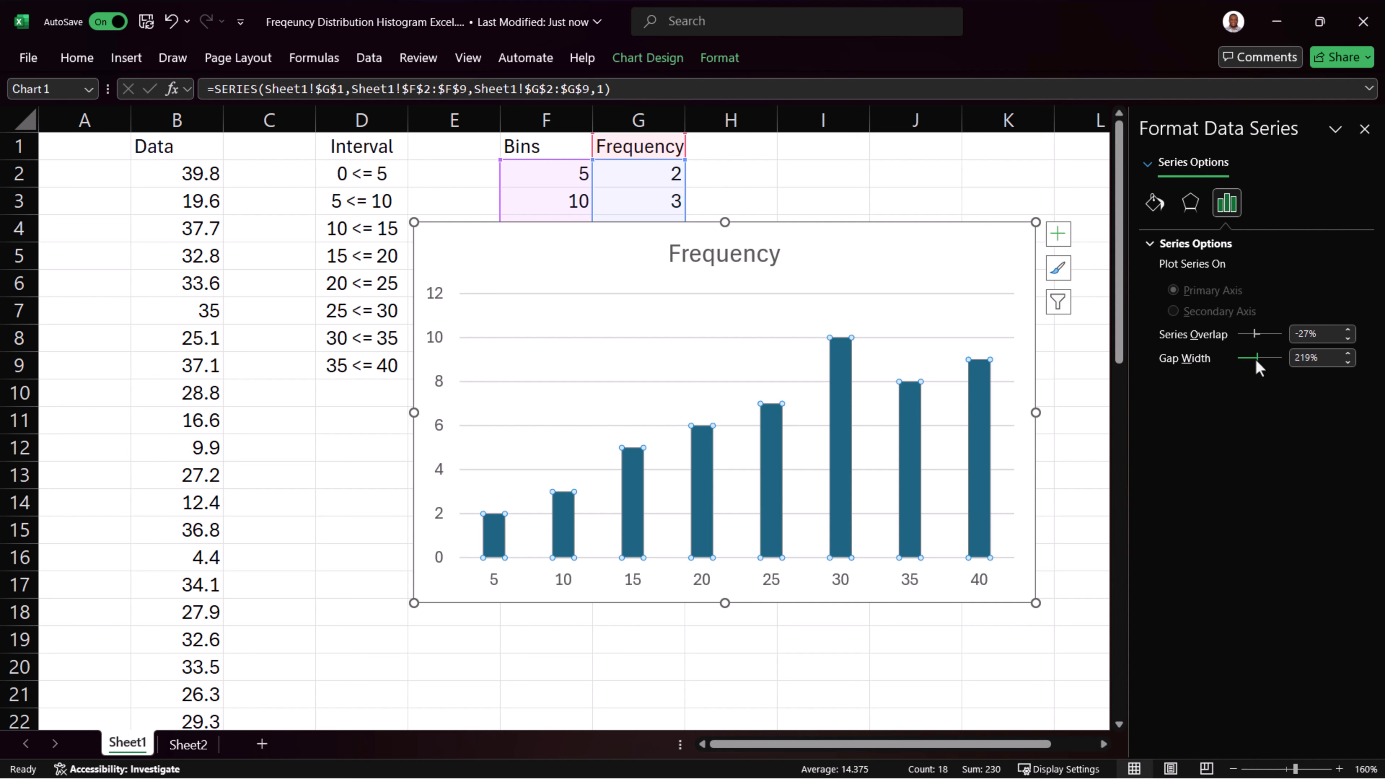
pyautogui.moveTo(1245, 361); pyautogui.dragTo(1233, 363)
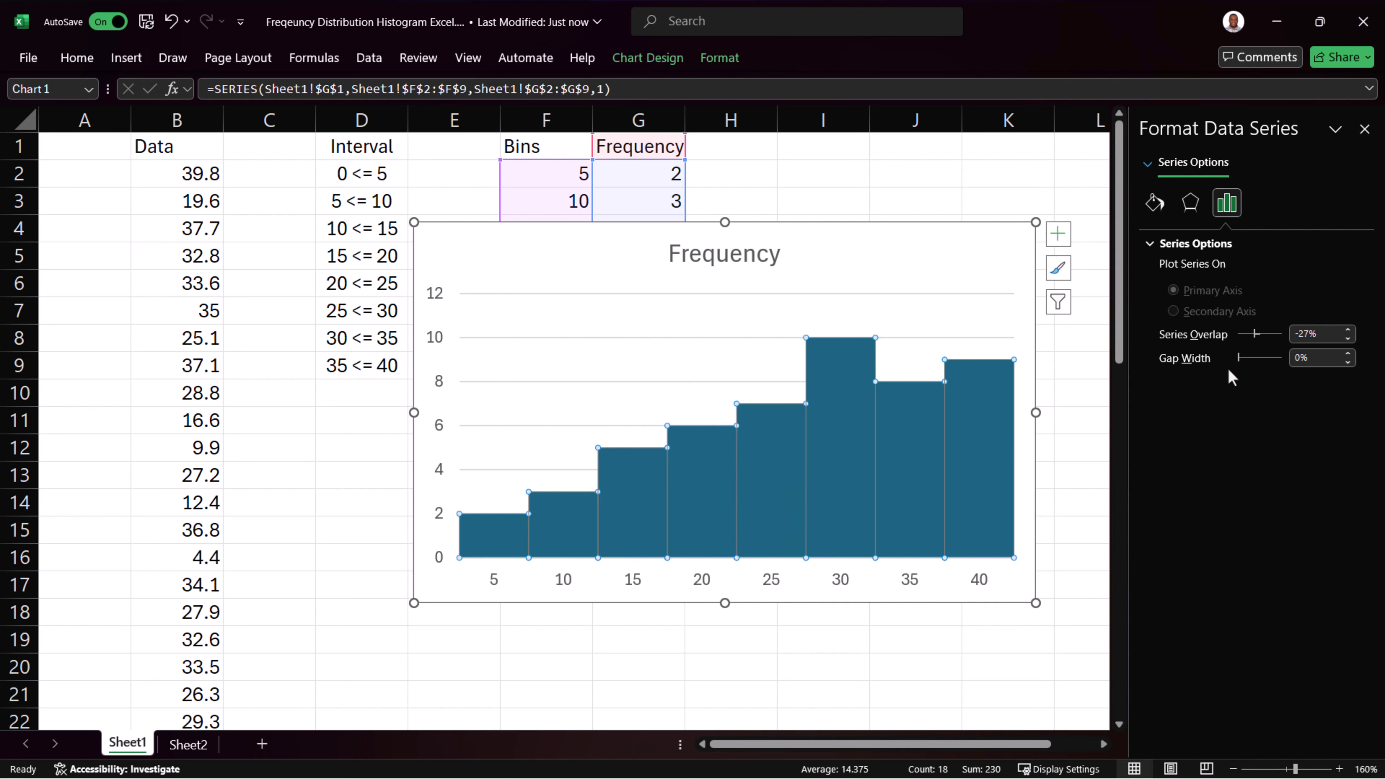
# - Give the histogram bars an Automatic dark outline
pyautogui.click(984, 588)
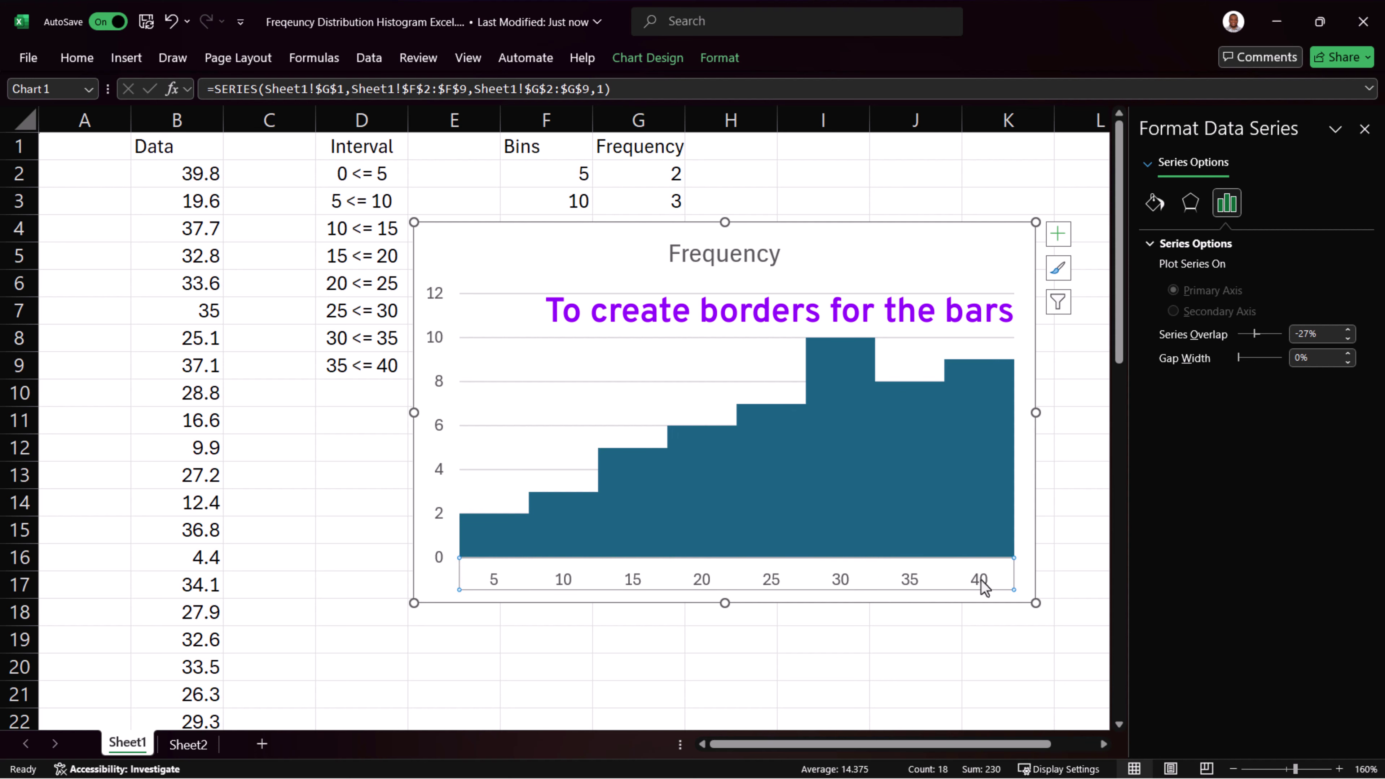
pyautogui.rightClick(875, 448)
pyautogui.click(937, 397)
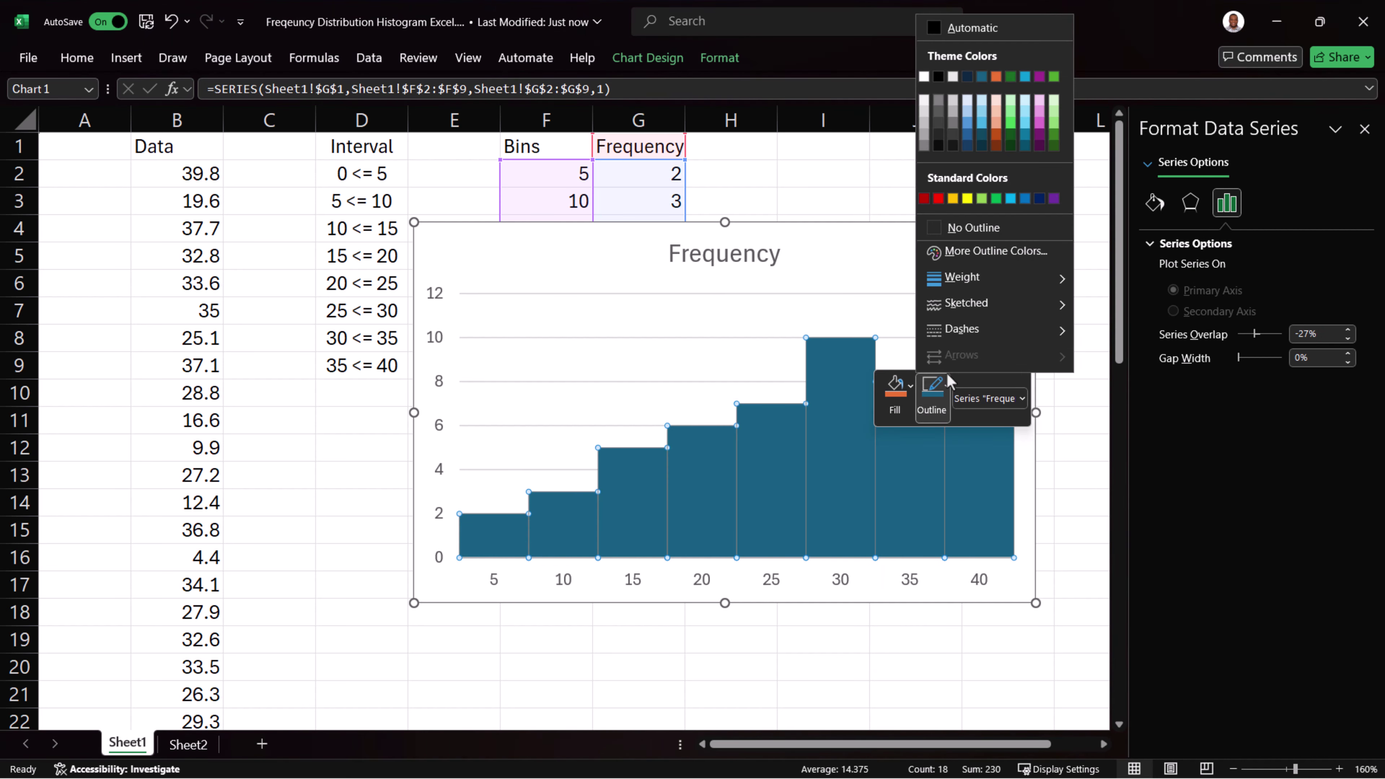
pyautogui.click(973, 28)
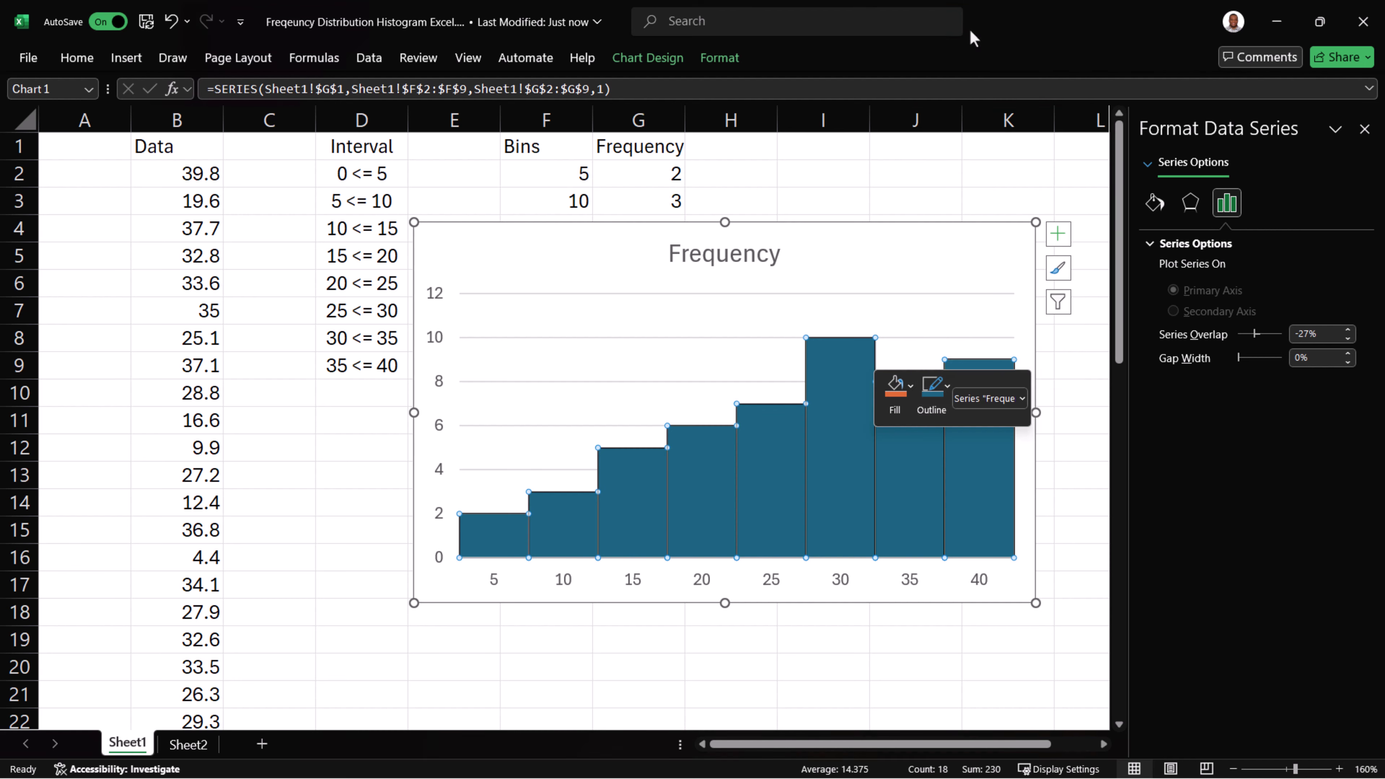
pyautogui.click(875, 282)
# - Set the horizontal axis labels to the interval range D2:D9 and reposition the chart
pyautogui.moveTo(891, 254)
pyautogui.mouseDown()
pyautogui.moveTo(1068, 289)
pyautogui.moveTo(1091, 211)
pyautogui.moveTo(1079, 208)
pyautogui.mouseUp()
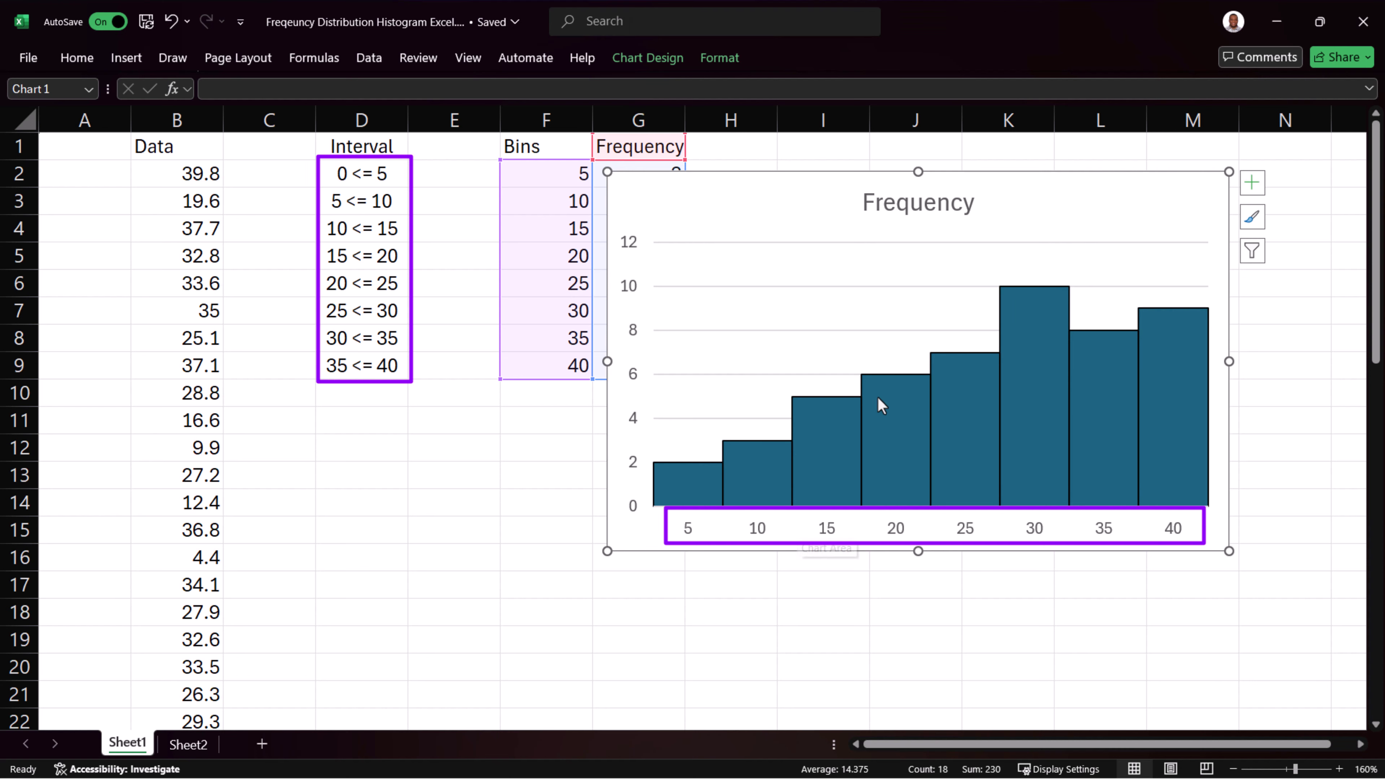
pyautogui.rightClick(889, 413)
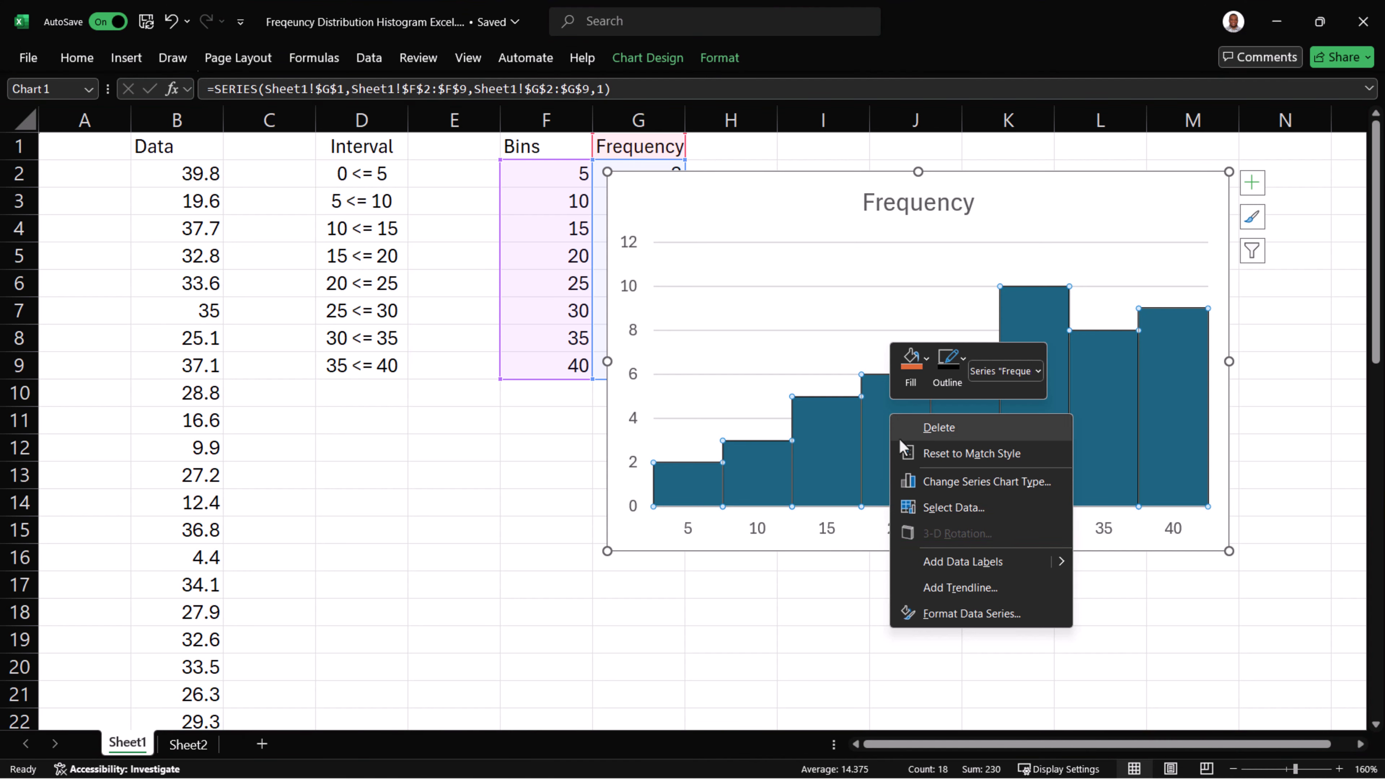
pyautogui.click(927, 510)
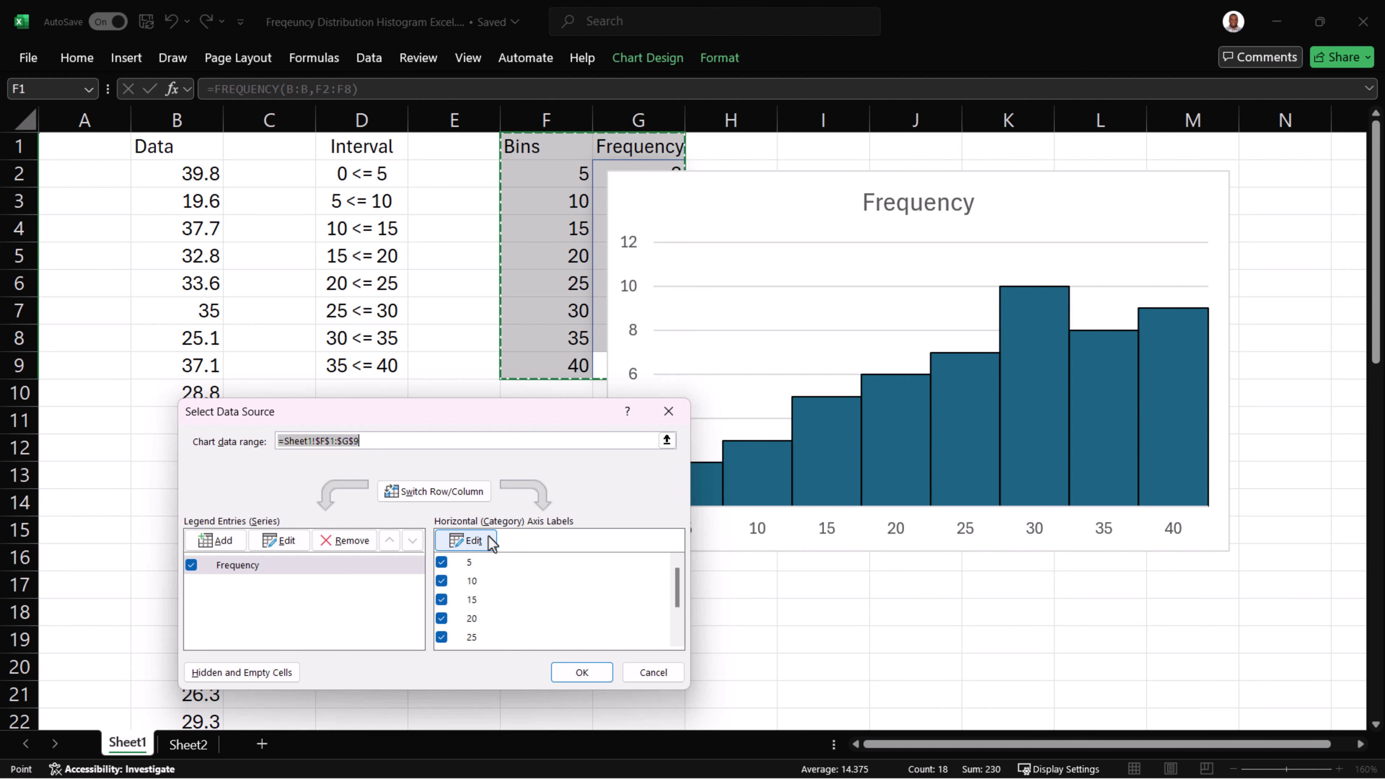
pyautogui.click(491, 540)
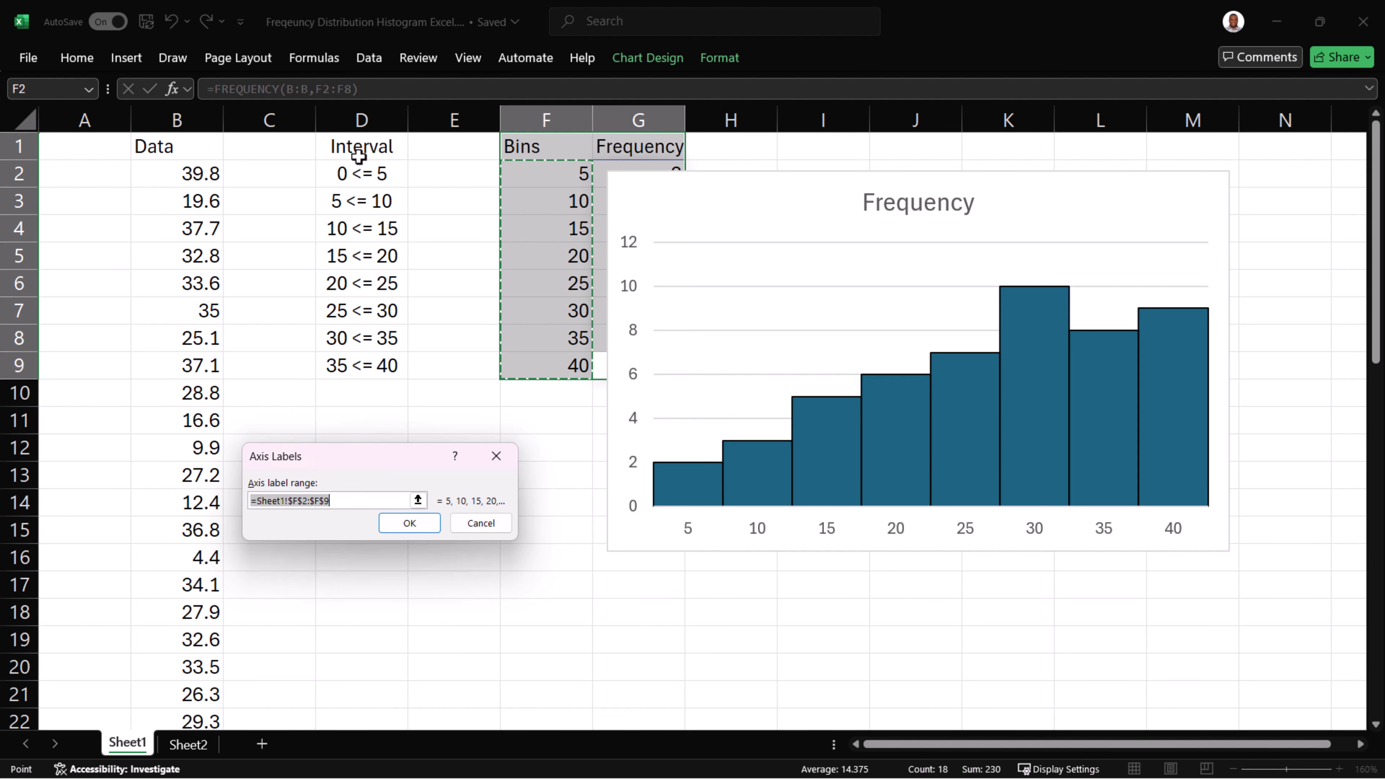
pyautogui.moveTo(360, 174); pyautogui.dragTo(355, 361)
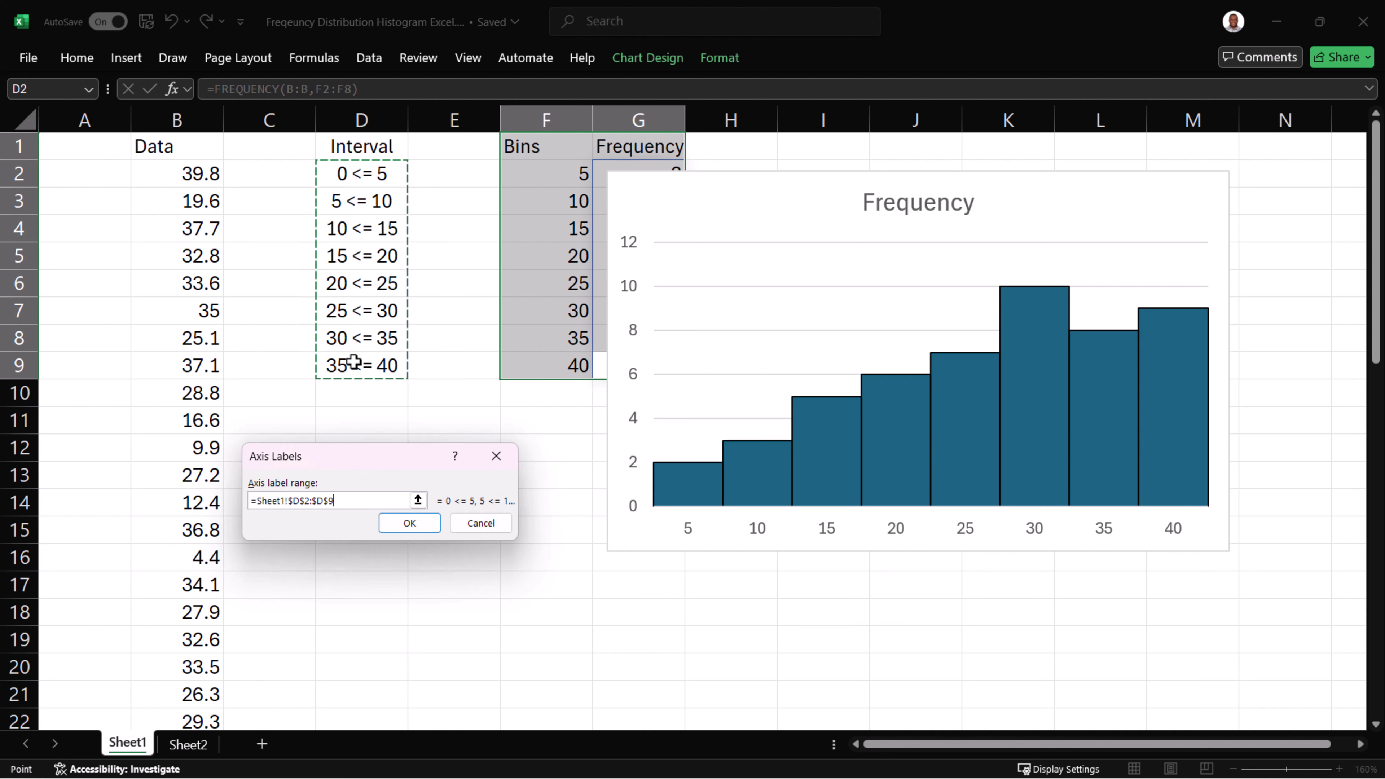
pyautogui.click(410, 523)
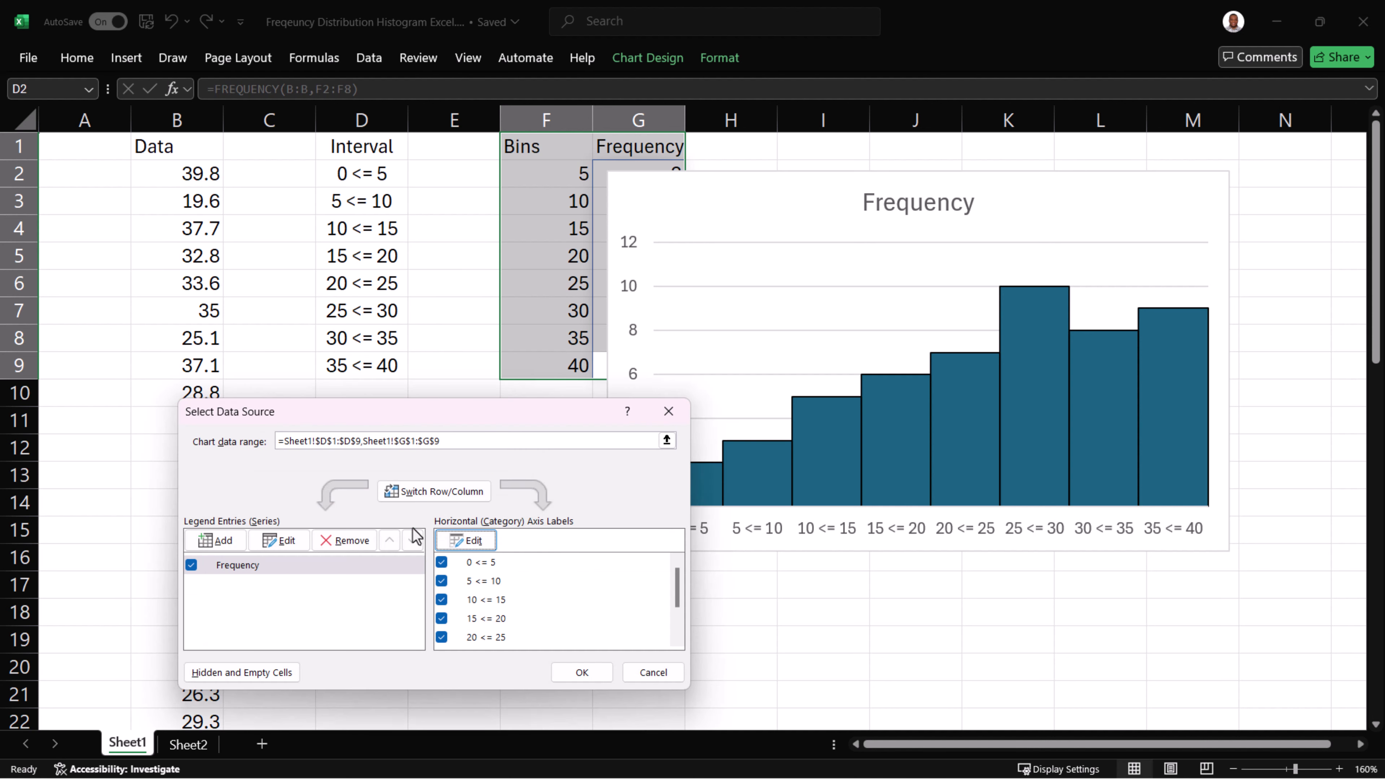
pyautogui.click(573, 670)
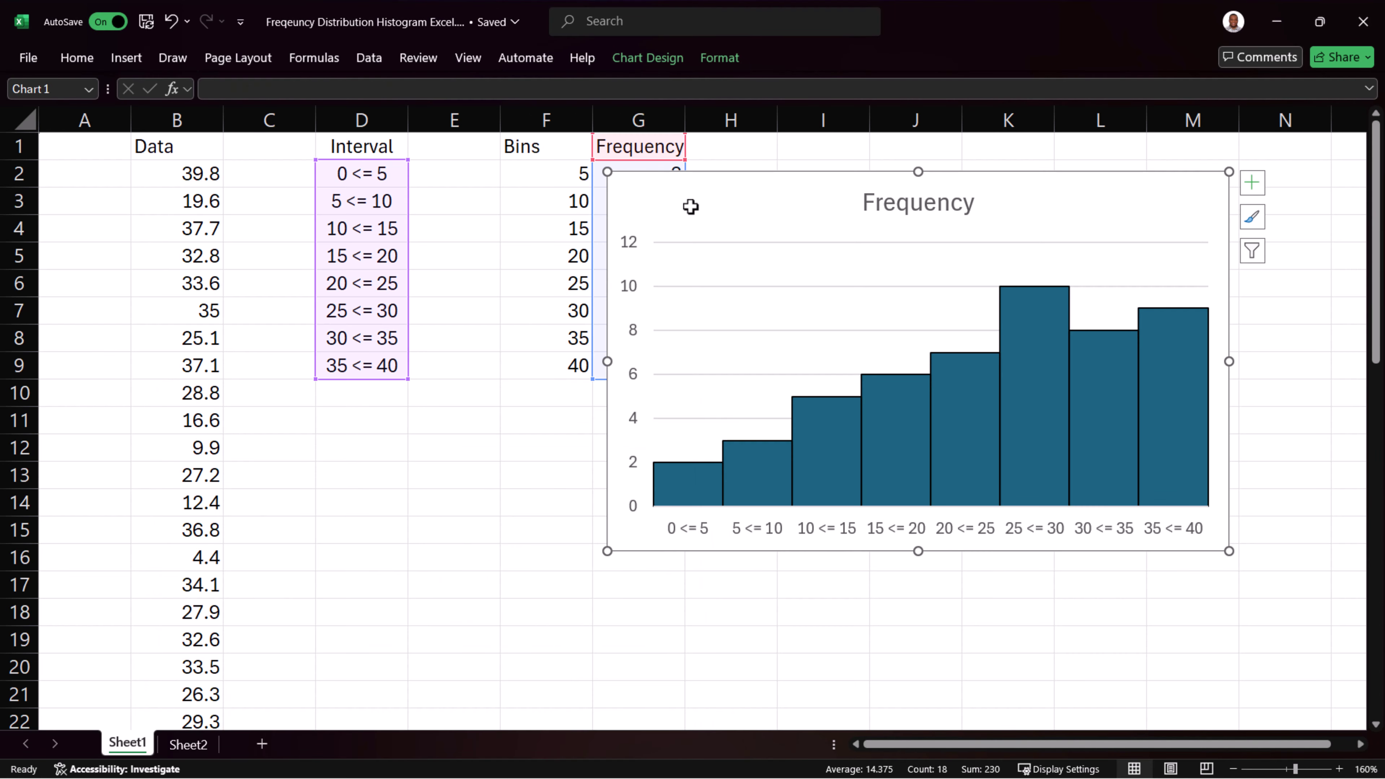
pyautogui.moveTo(717, 198); pyautogui.dragTo(633, 263)
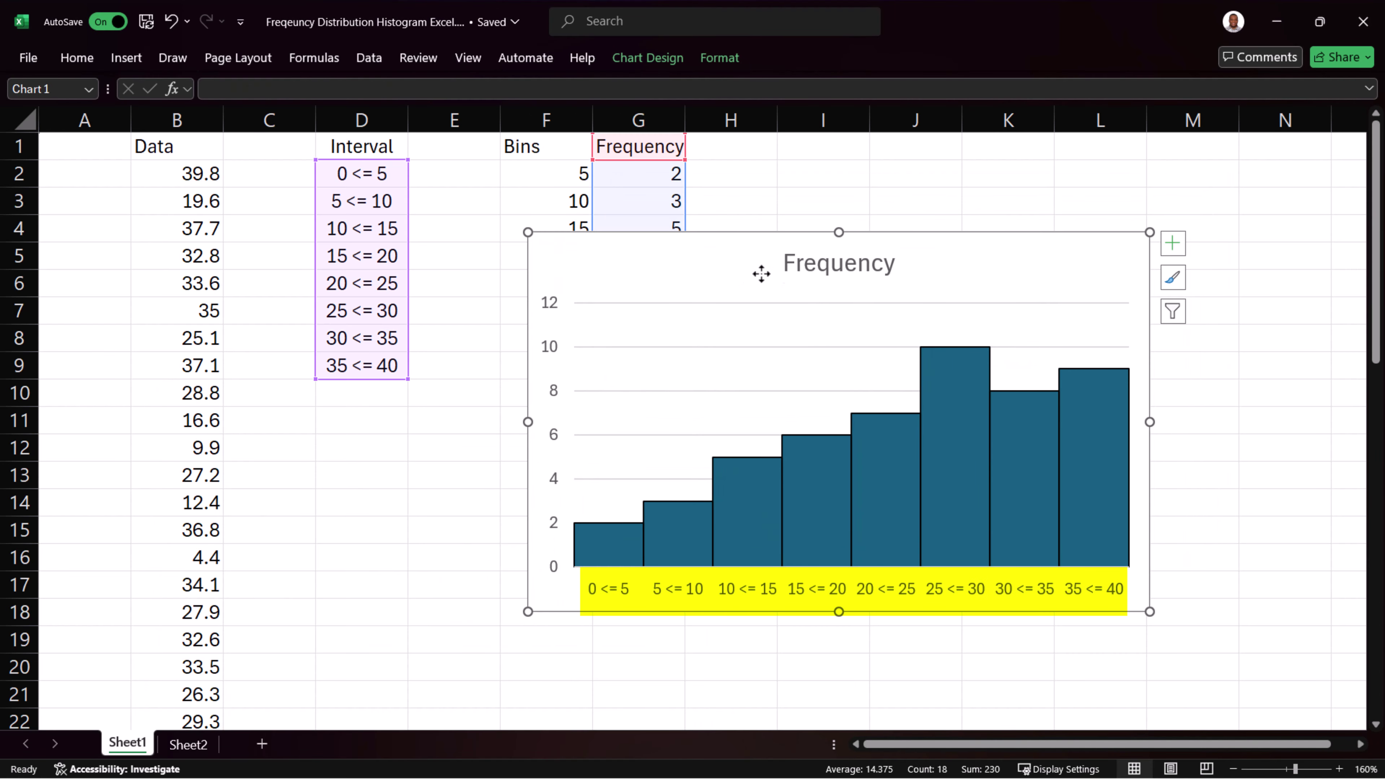
# - Rename the chart title to 'Histogram'
pyautogui.click(817, 271)
pyautogui.write('Hi')
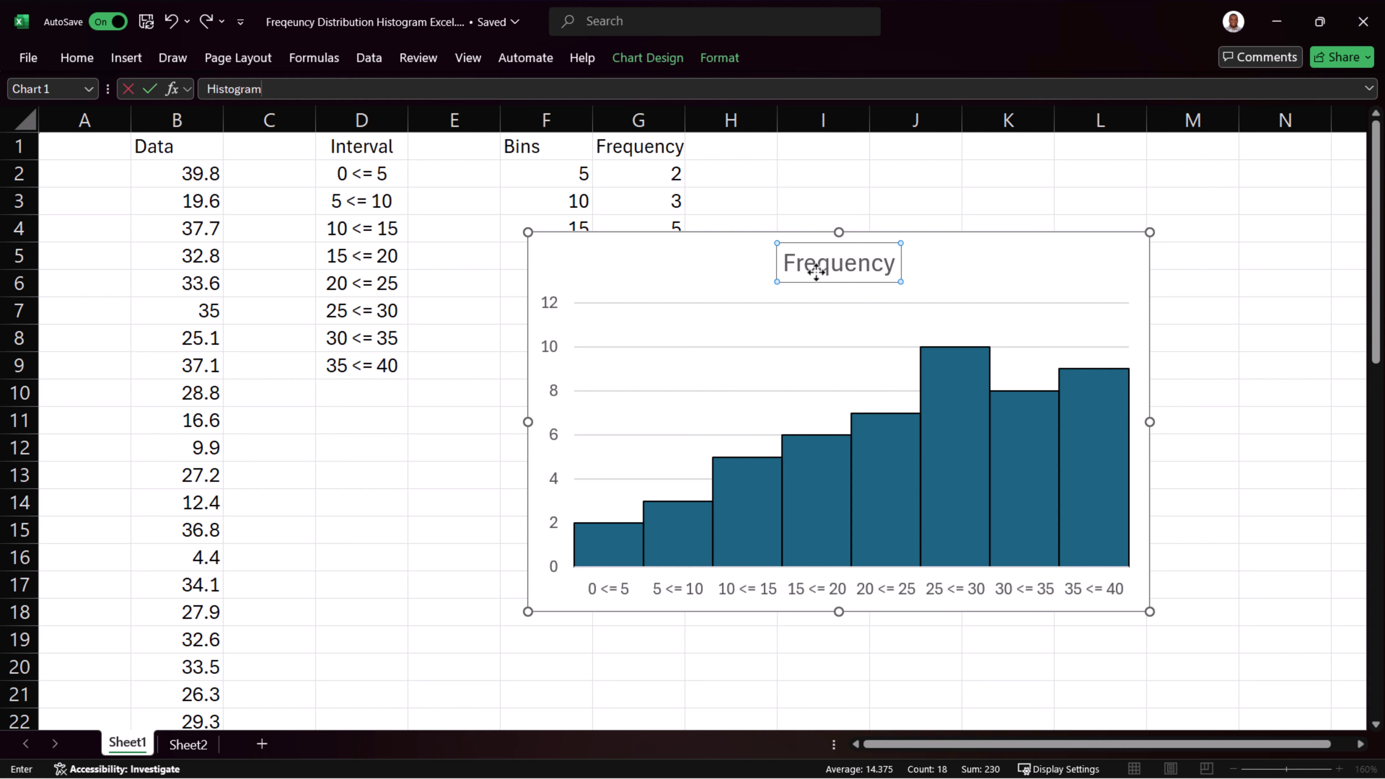
pyautogui.write('stogram')
pyautogui.press('Return')
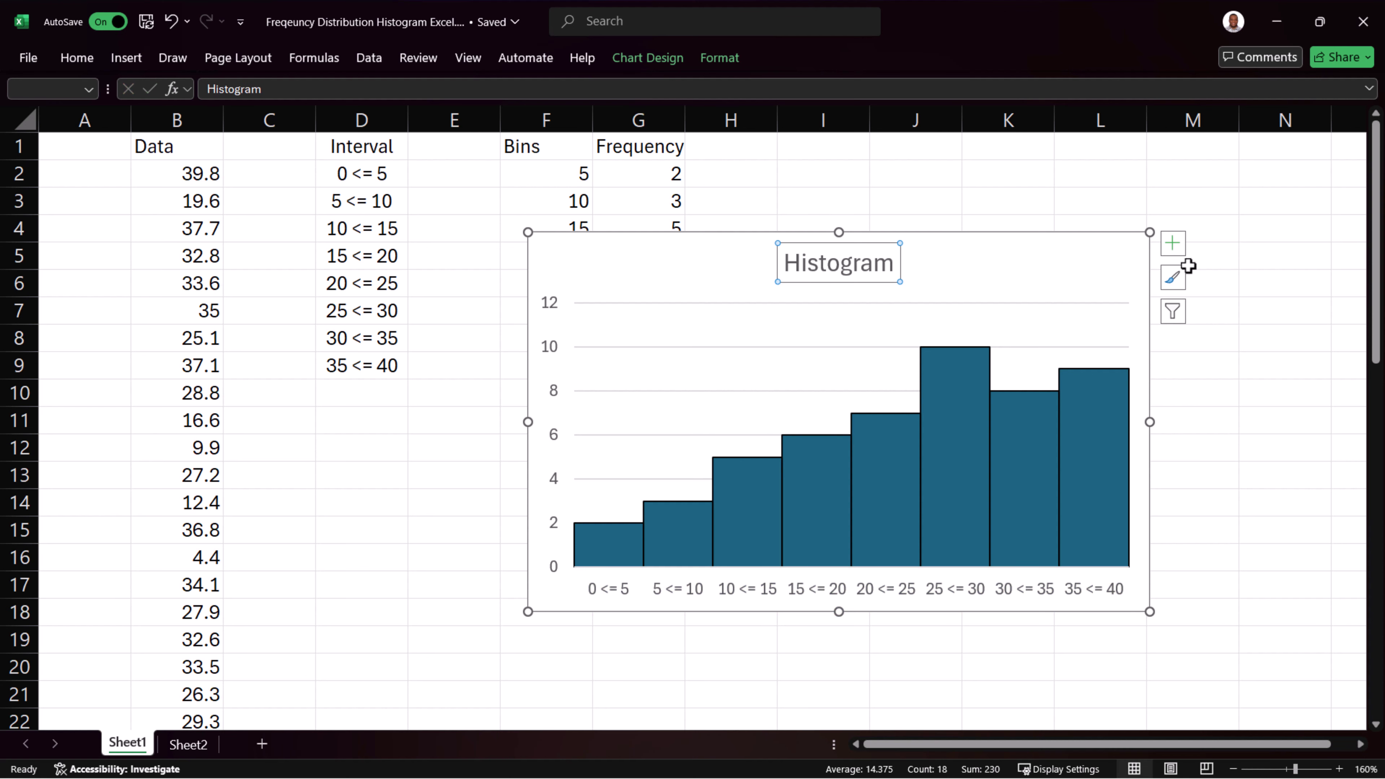
# - Add a primary vertical axis title reading 'Frequency'
pyautogui.click(1177, 250)
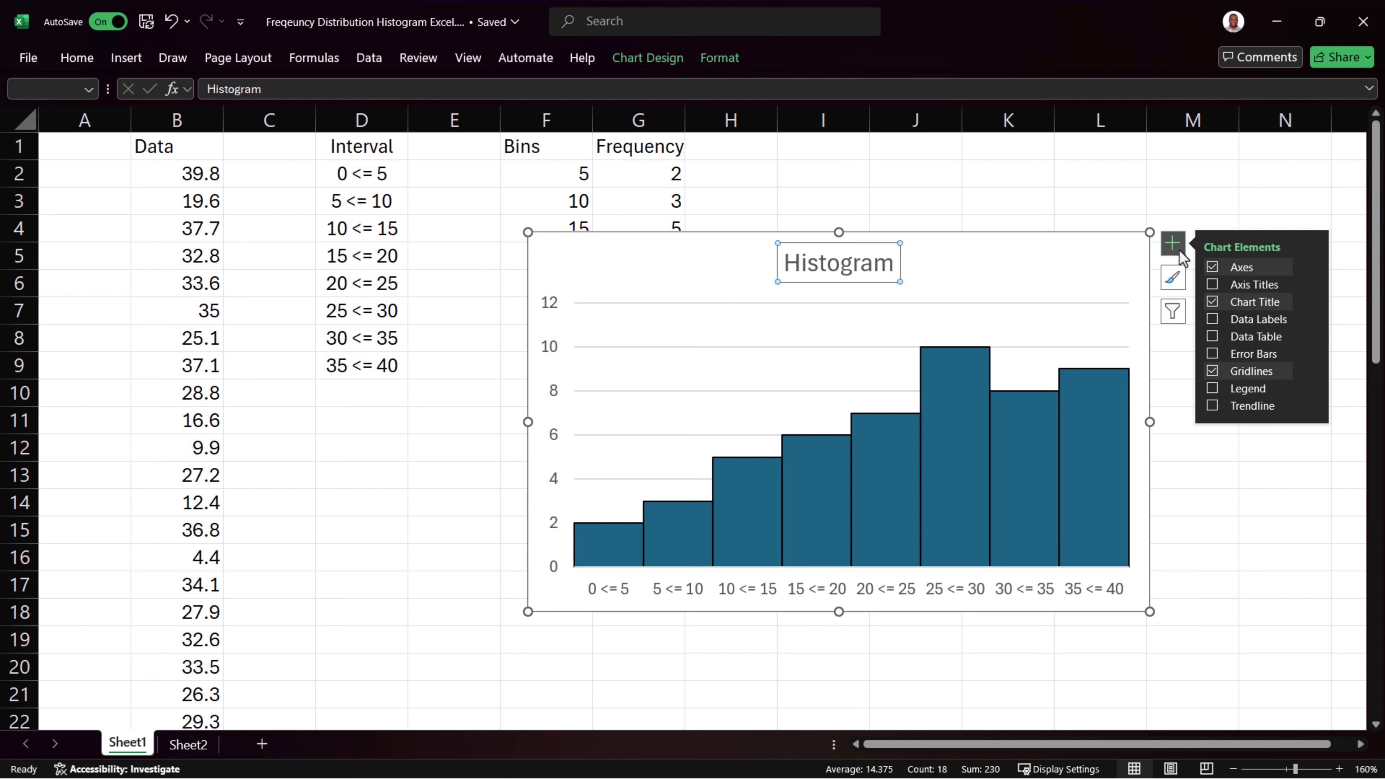
pyautogui.click(1311, 284)
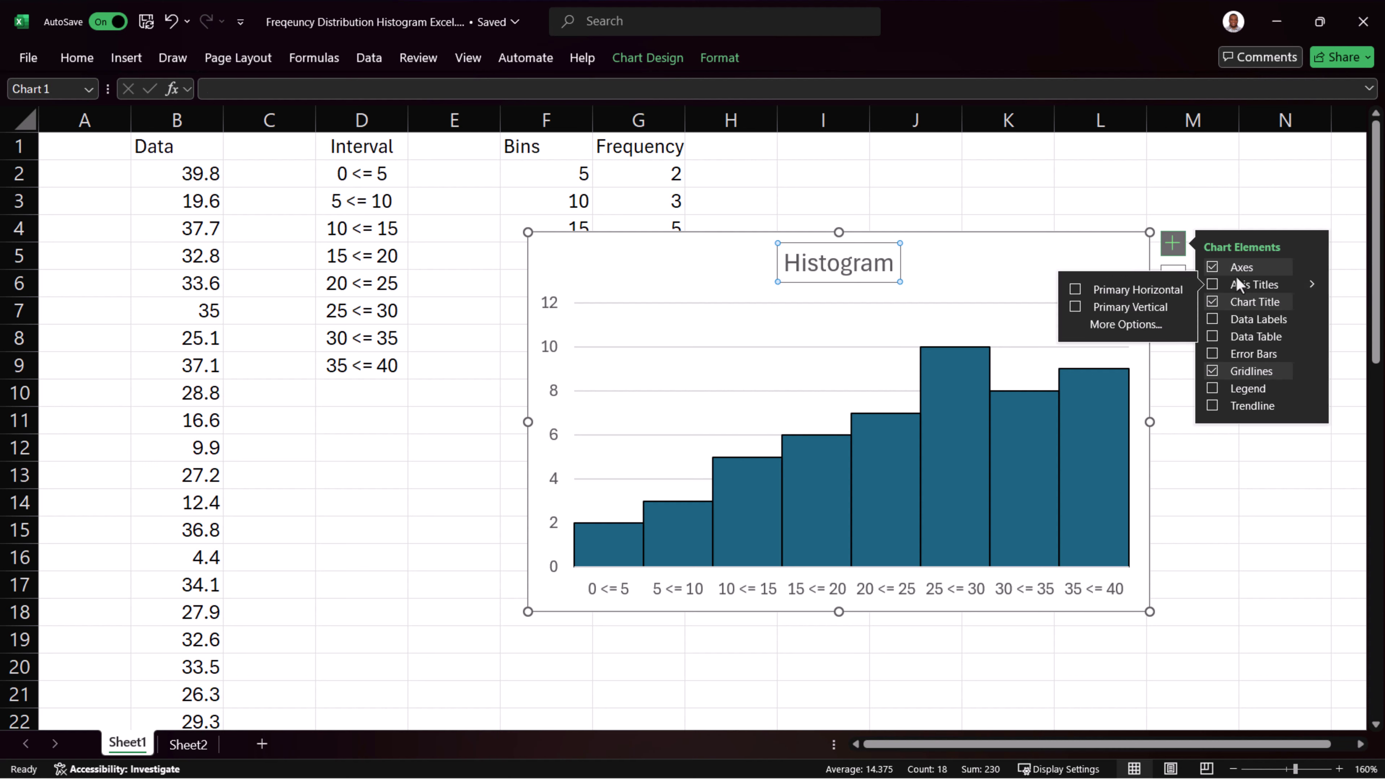
pyautogui.click(1131, 301)
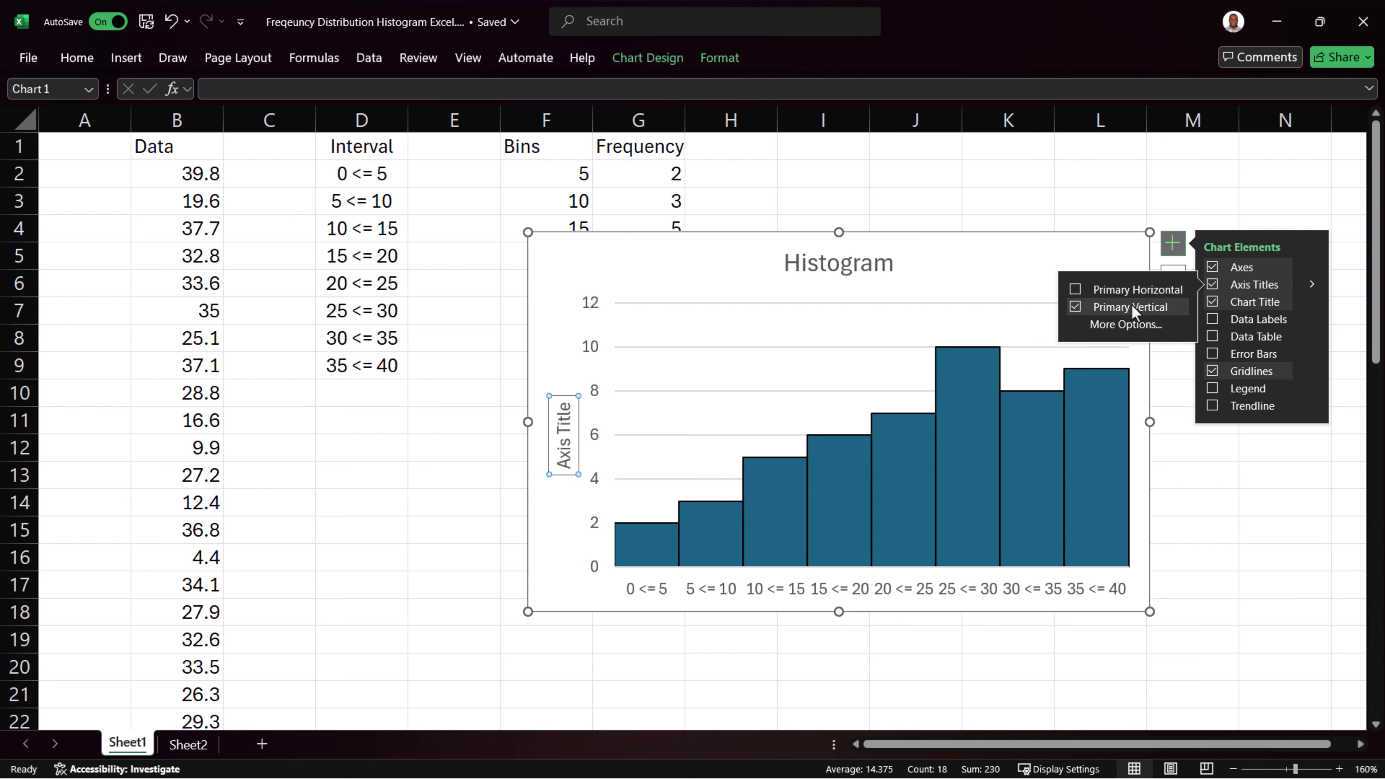
pyautogui.click(326, 88)
pyautogui.write('Frequency')
pyautogui.press('Return')
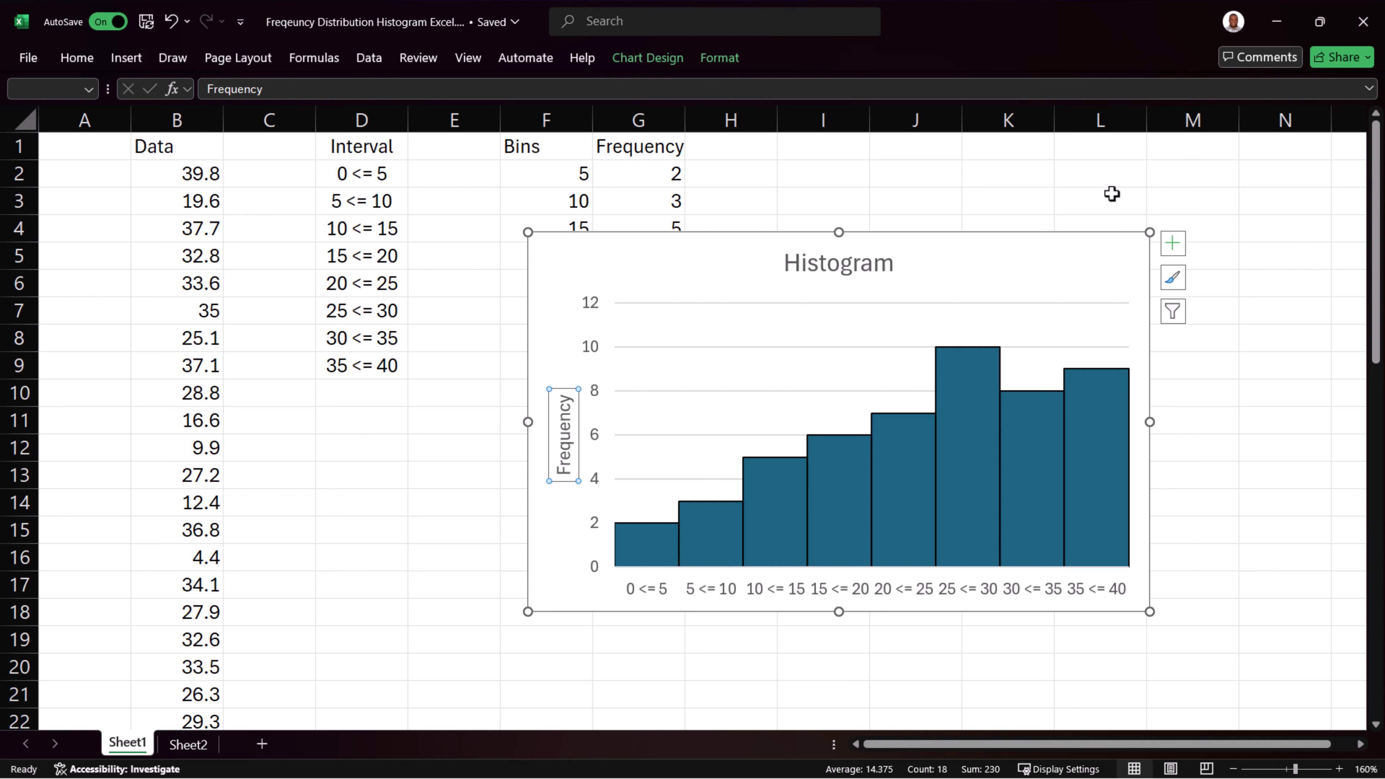
# - Move the chart beside the frequency table
pyautogui.click(1085, 213)
pyautogui.click(1018, 263)
pyautogui.moveTo(1007, 245); pyautogui.dragTo(1167, 212)
pyautogui.moveTo(1191, 273)
pyautogui.mouseDown()
pyautogui.moveTo(1102, 548)
pyautogui.moveTo(1237, 297)
pyautogui.moveTo(1127, 286)
pyautogui.moveTo(767, 484)
pyautogui.mouseUp()
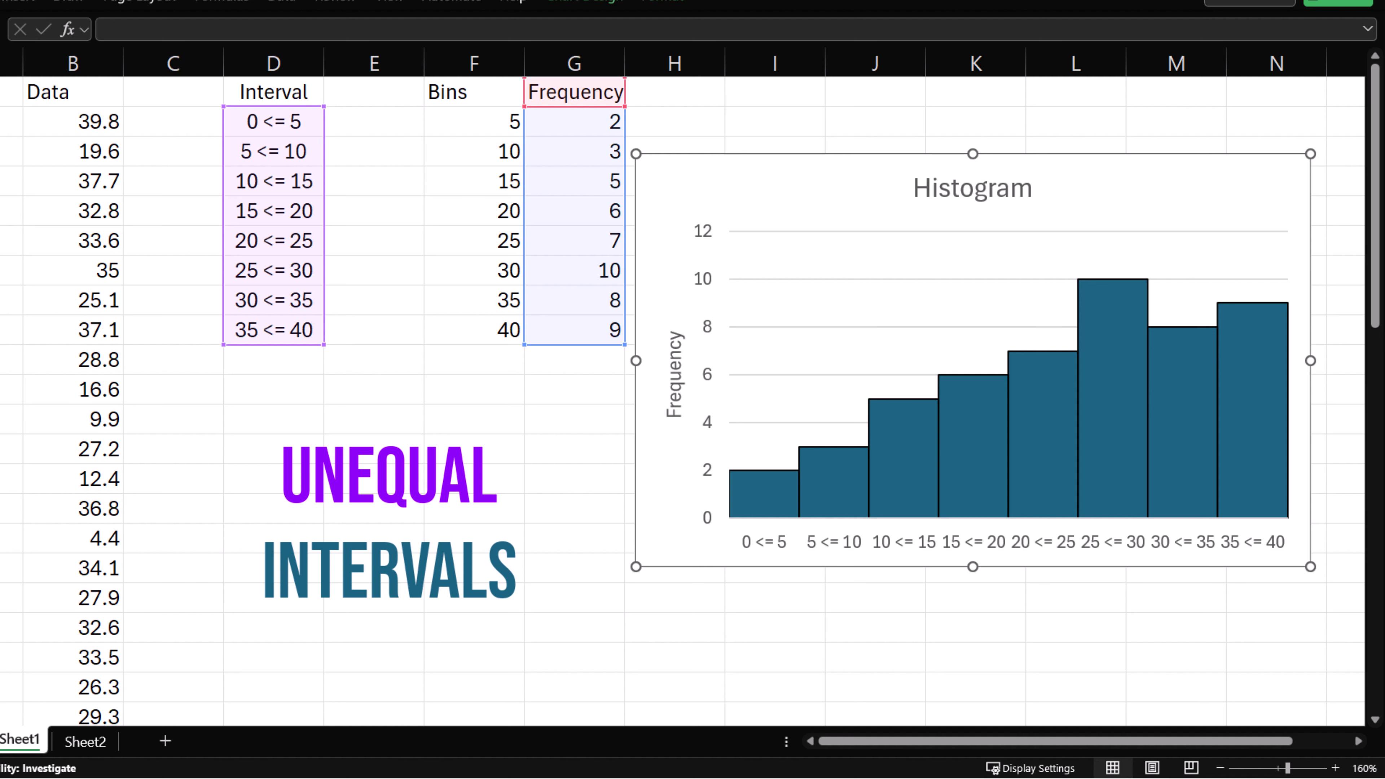
# - Change the last two interval labels to '30 <= 33' and '33 <= 40'
pyautogui.doubleClick(307, 303)
pyautogui.moveTo(313, 300); pyautogui.dragTo(306, 299)
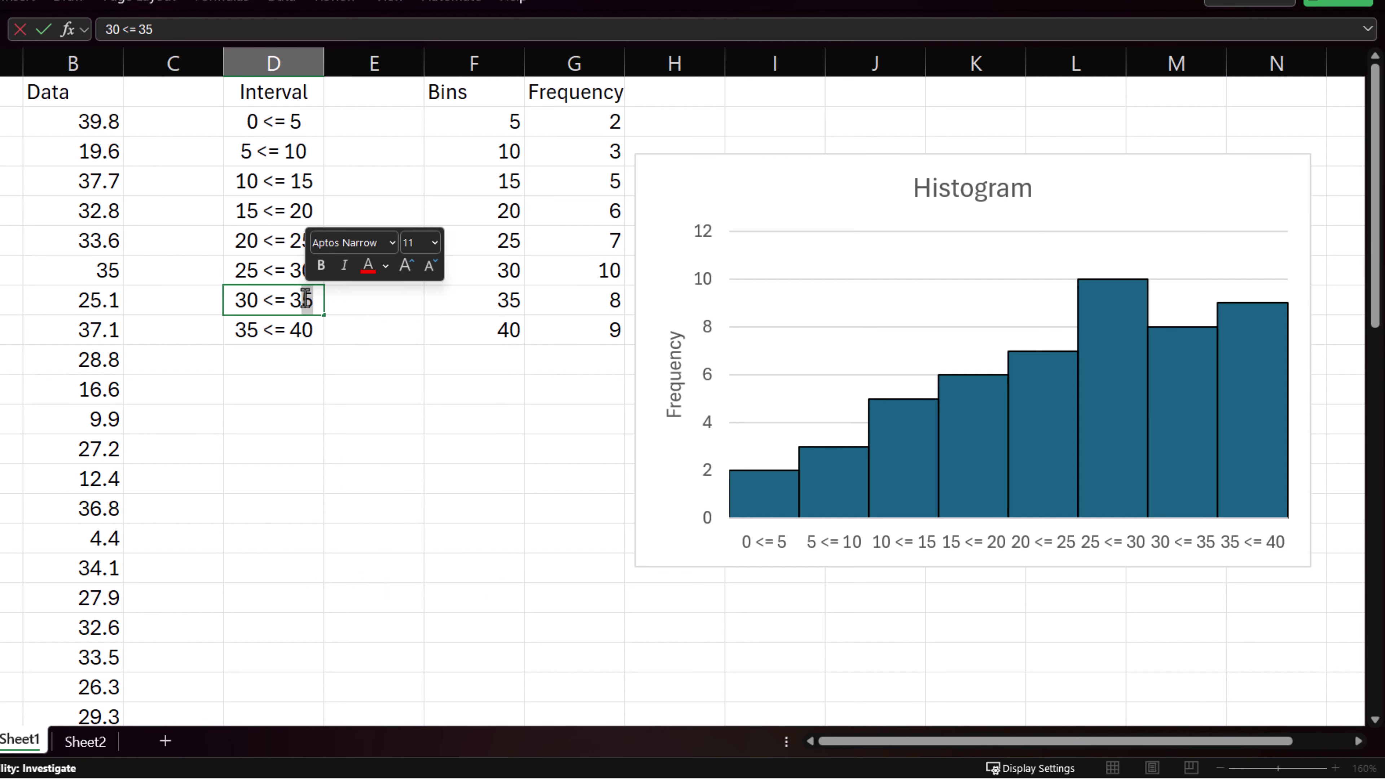
pyautogui.write('3')
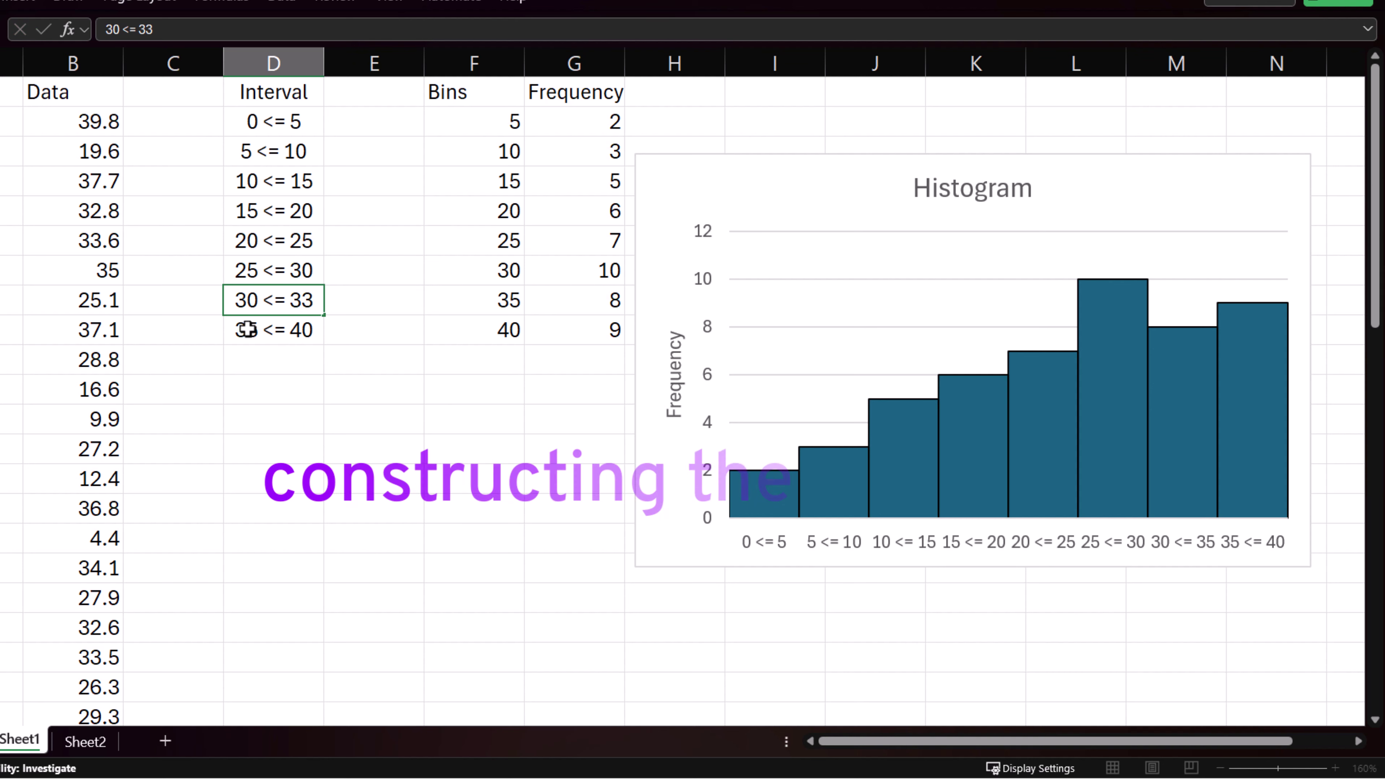
pyautogui.doubleClick(243, 331)
pyautogui.press('BackSpace')
pyautogui.write('3')
pyautogui.press('Return')
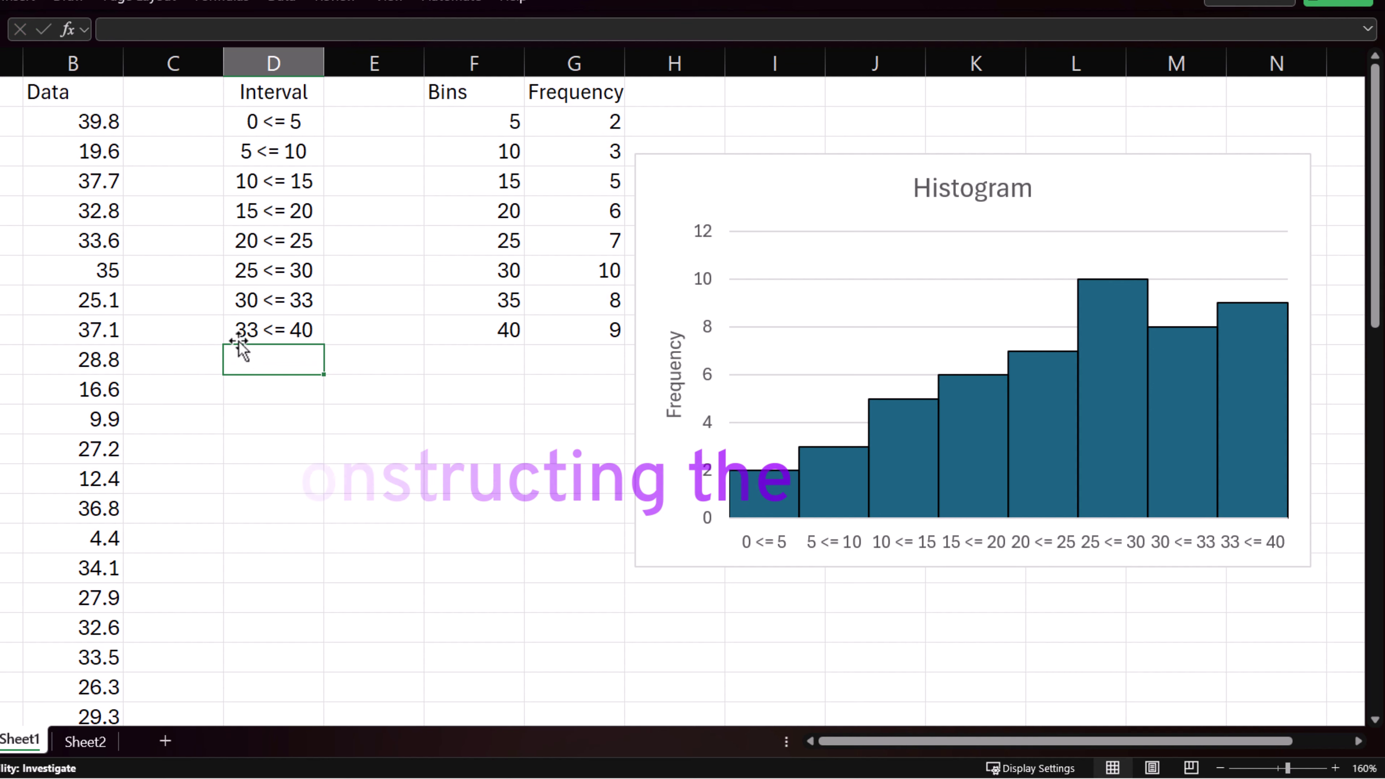
# - Replace the bin value 35 with 33
pyautogui.click(500, 305)
pyautogui.write('33')
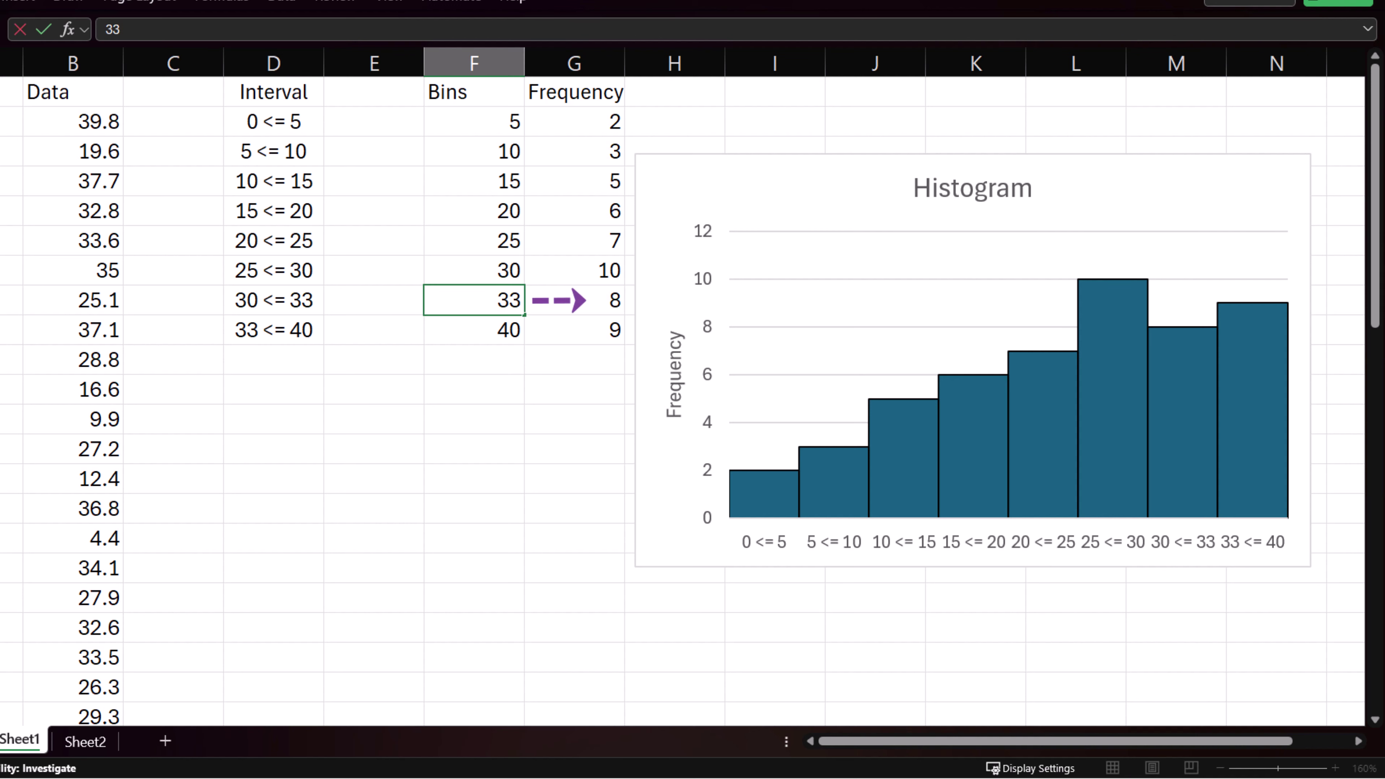
pyautogui.press('Return')
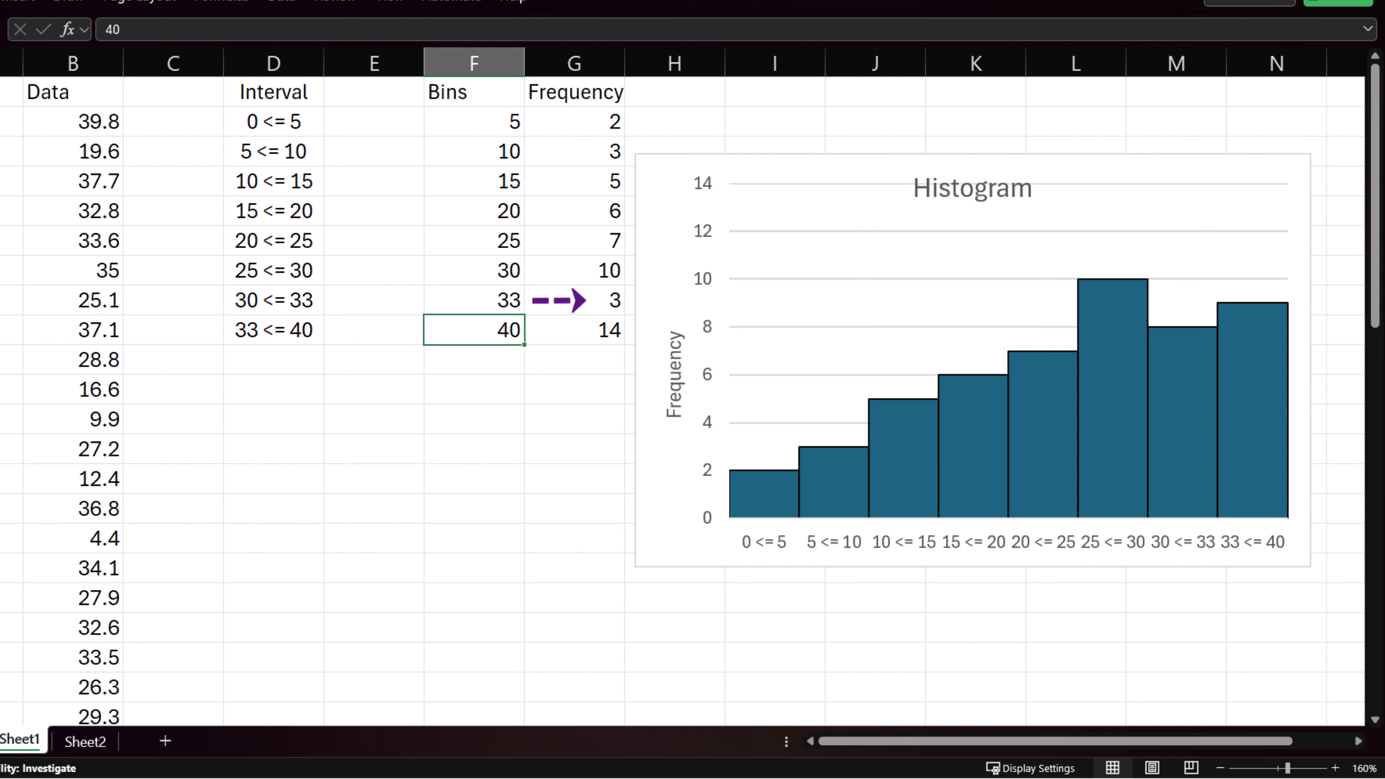